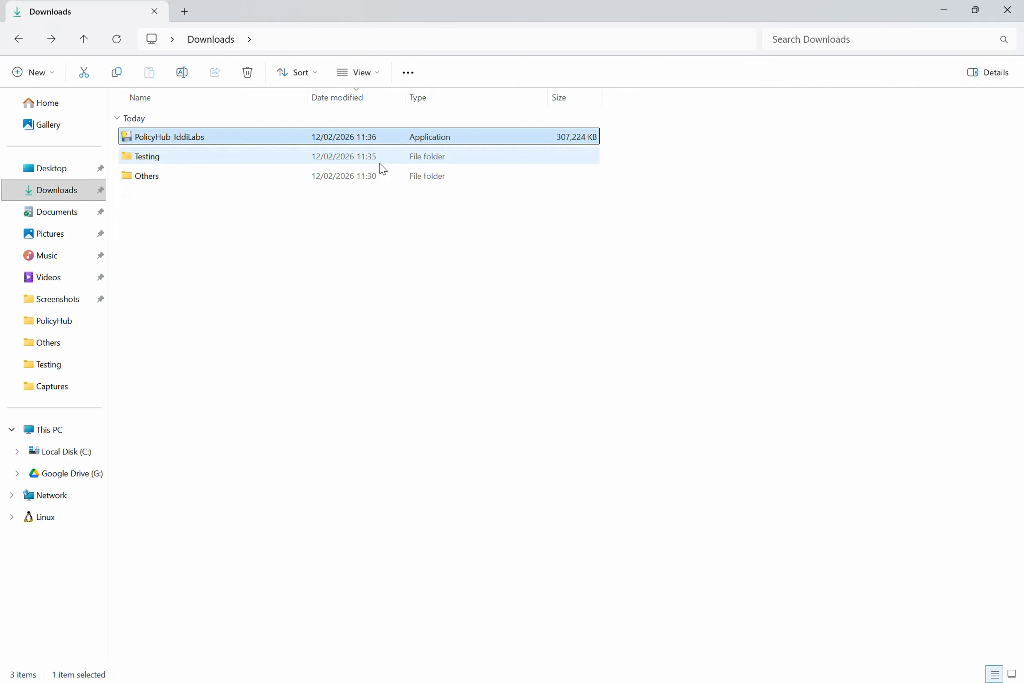
Move PolicyHub_IddiLabs from Downloads into Testing, launch it, and expand the SmartScreen warning details.
key(ctrl+x)
double_click(380, 163)
key(ctrl+v)
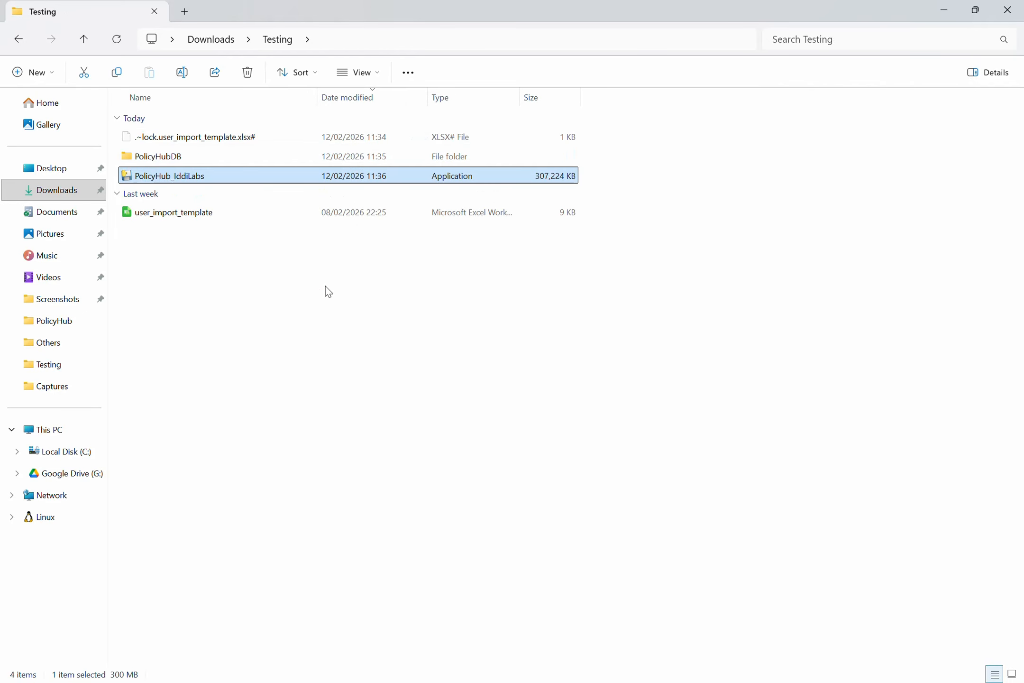
key(Return)
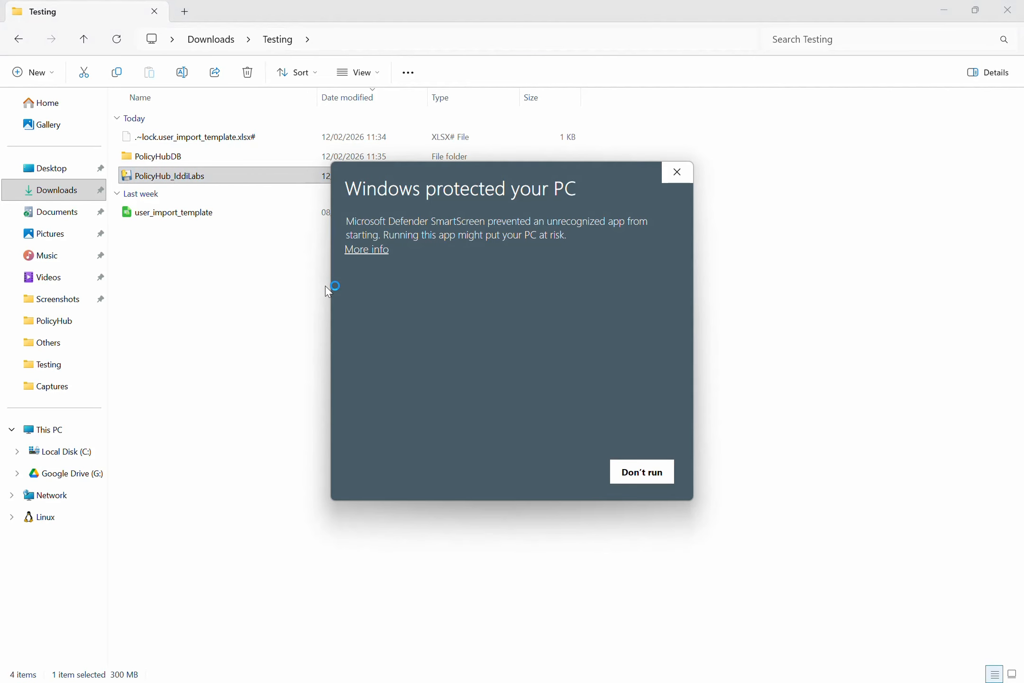
click(363, 251)
Run PolicyHub anyway and create a new database in the PolicyHubDB folder.
click(559, 472)
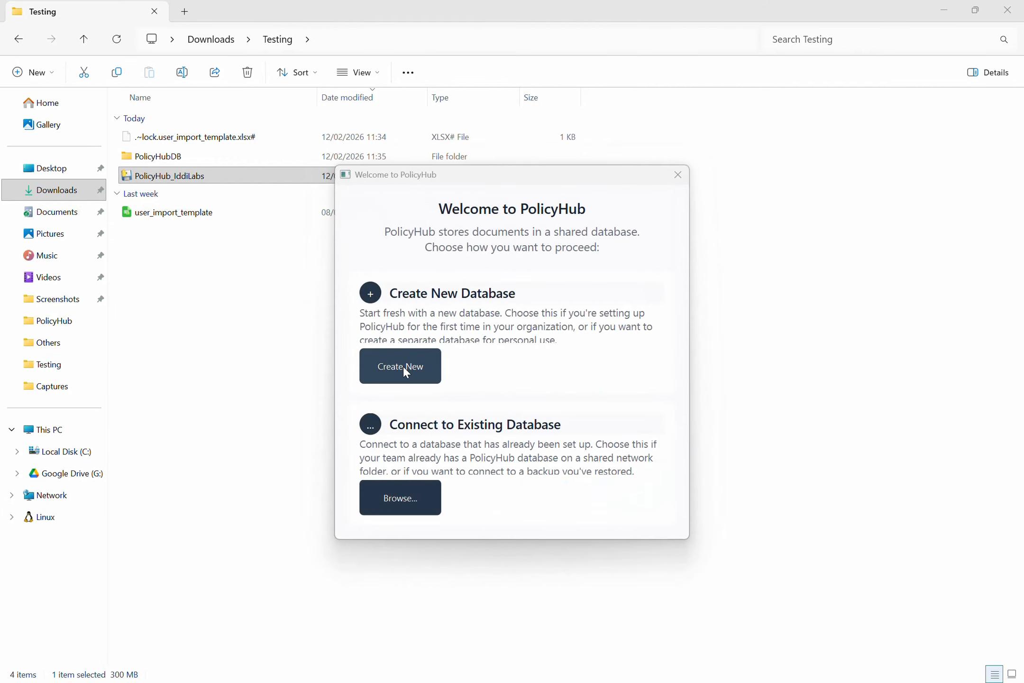
click(404, 368)
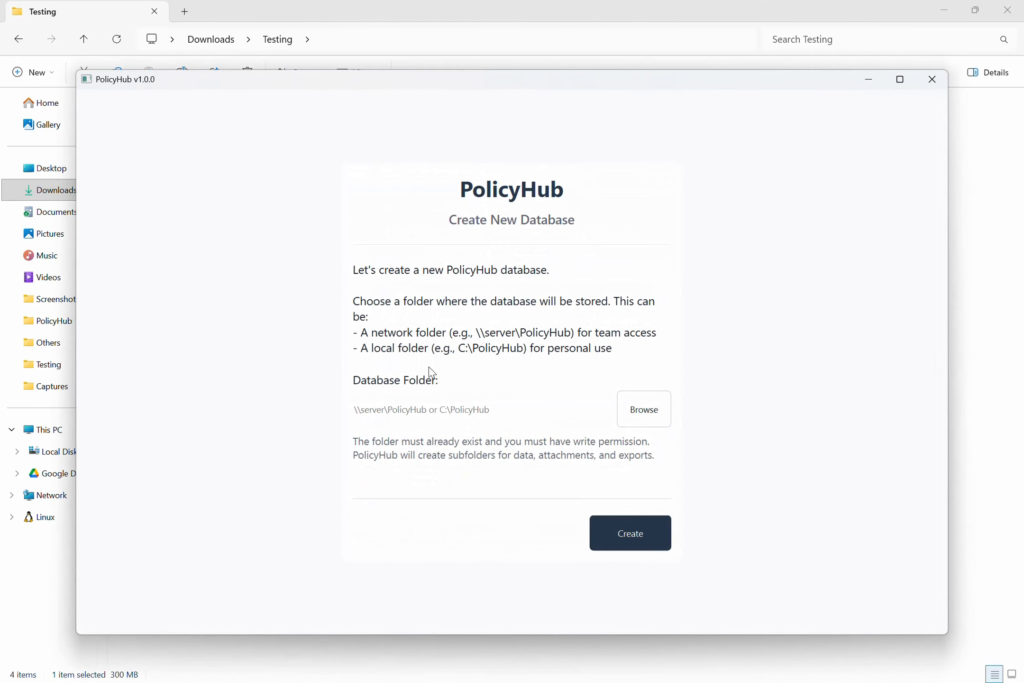
click(640, 408)
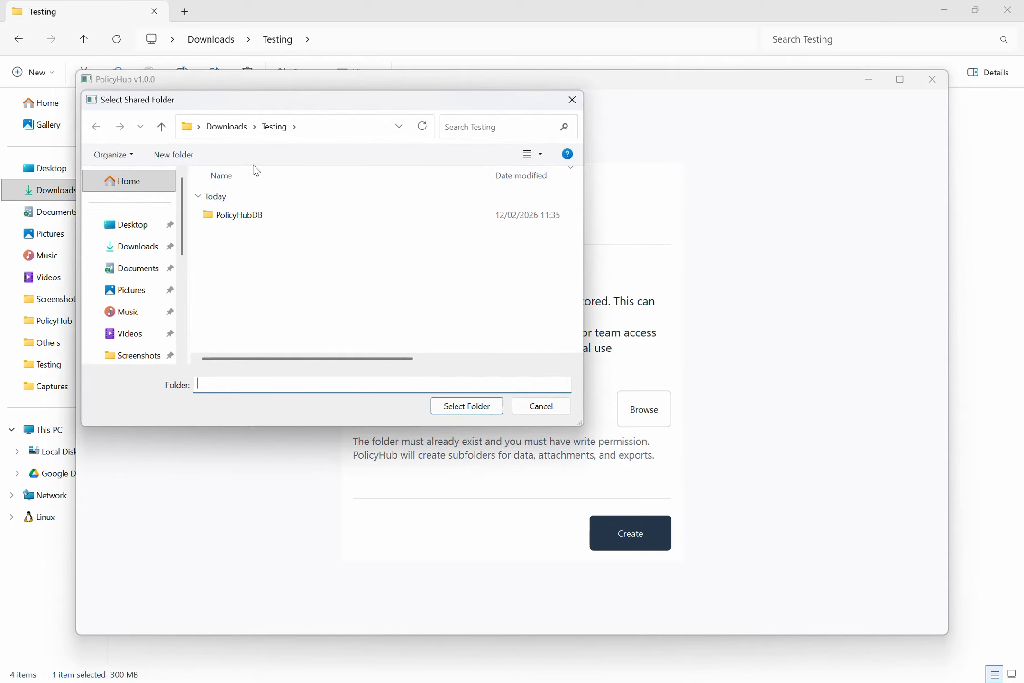
click(251, 212)
click(452, 401)
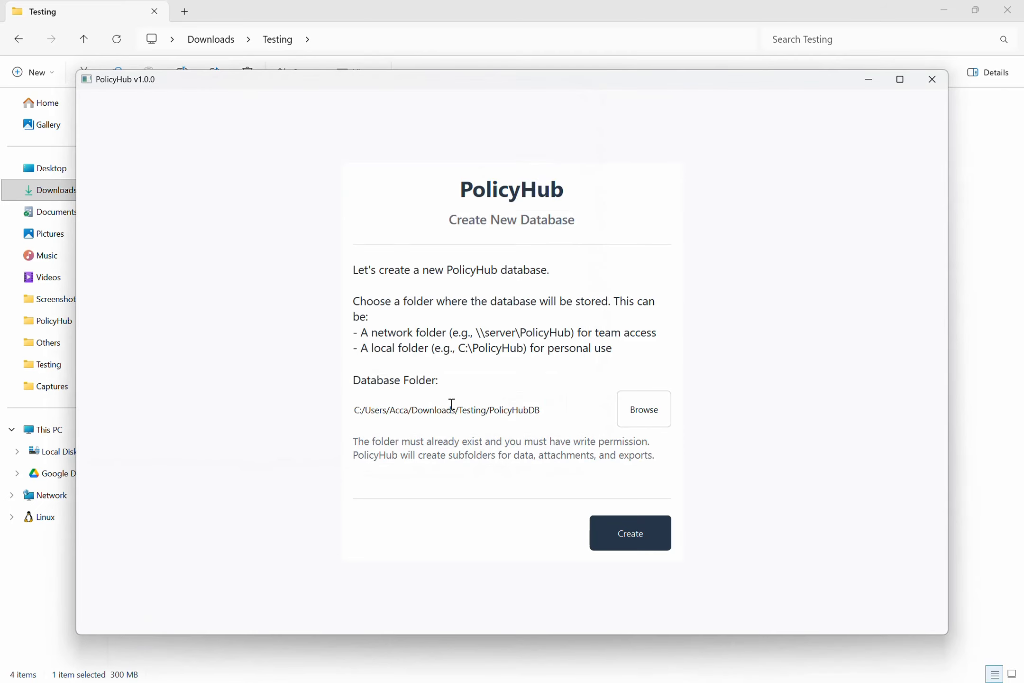
click(611, 526)
Set up the 'admin' administrator account with its e-mail address and create the login.
text(admin)
key(Tab)
text(admin)
key(Tab)
text(admin)
key(Tab)
text(admin)
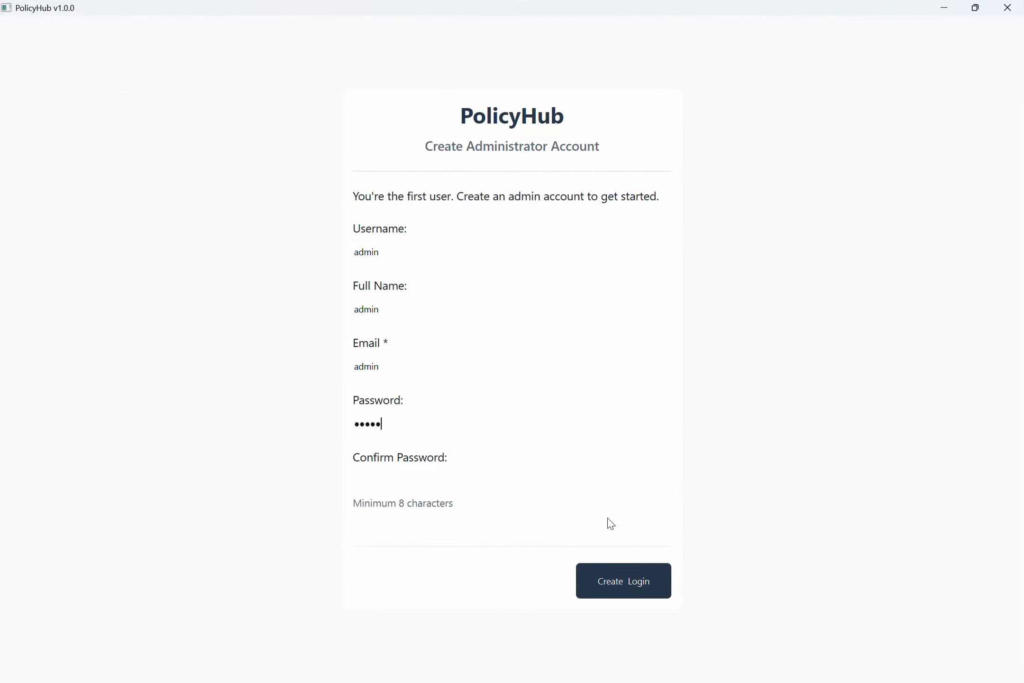
key(Tab)
click(472, 369)
text(@admin.com)
click(581, 590)
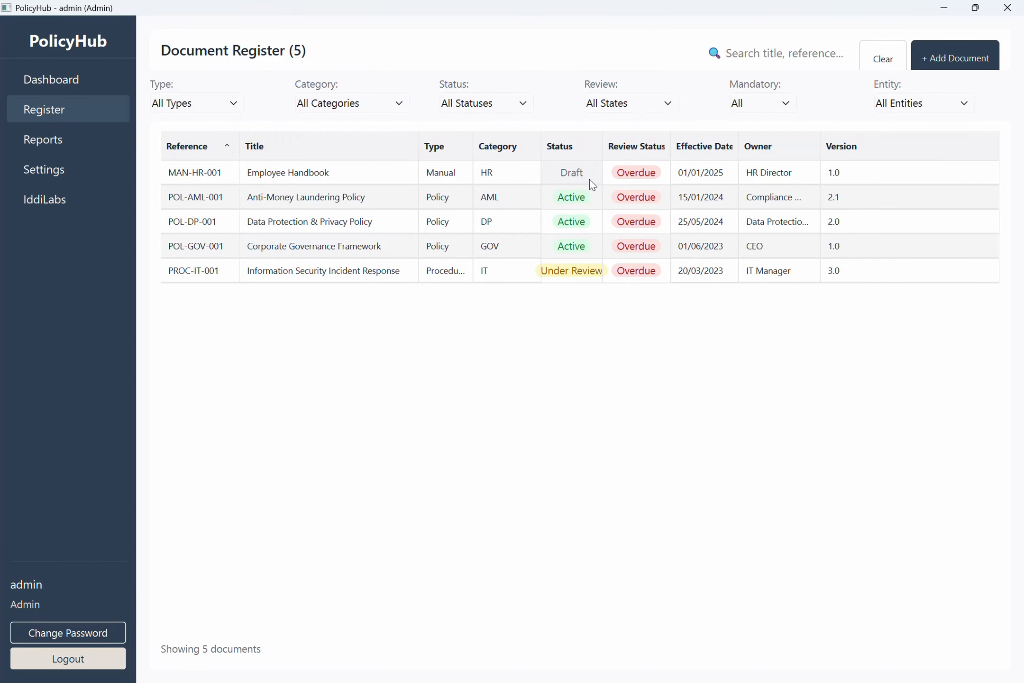
Set the Employee Handbook (MAN-HR-001) status to Archived, save, and return to the register.
double_click(672, 175)
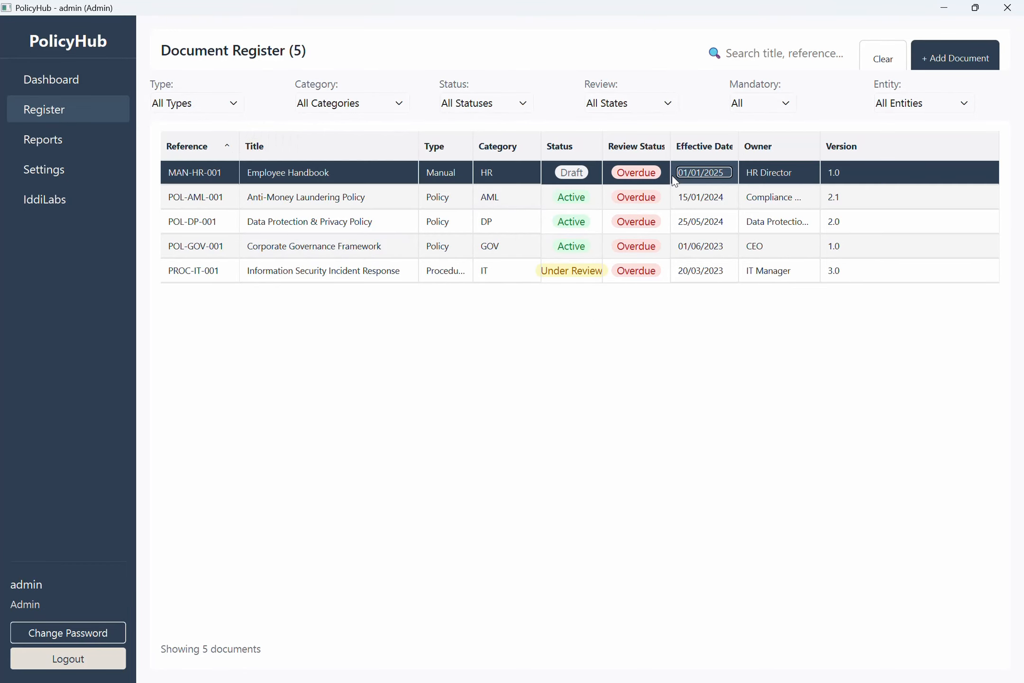
click(992, 47)
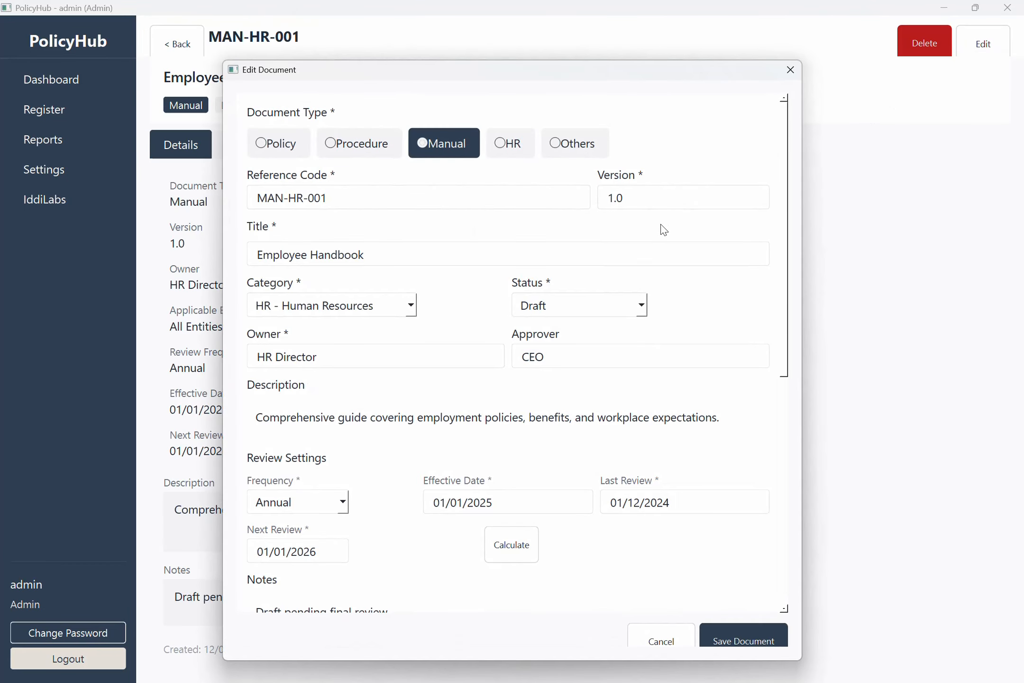
click(641, 306)
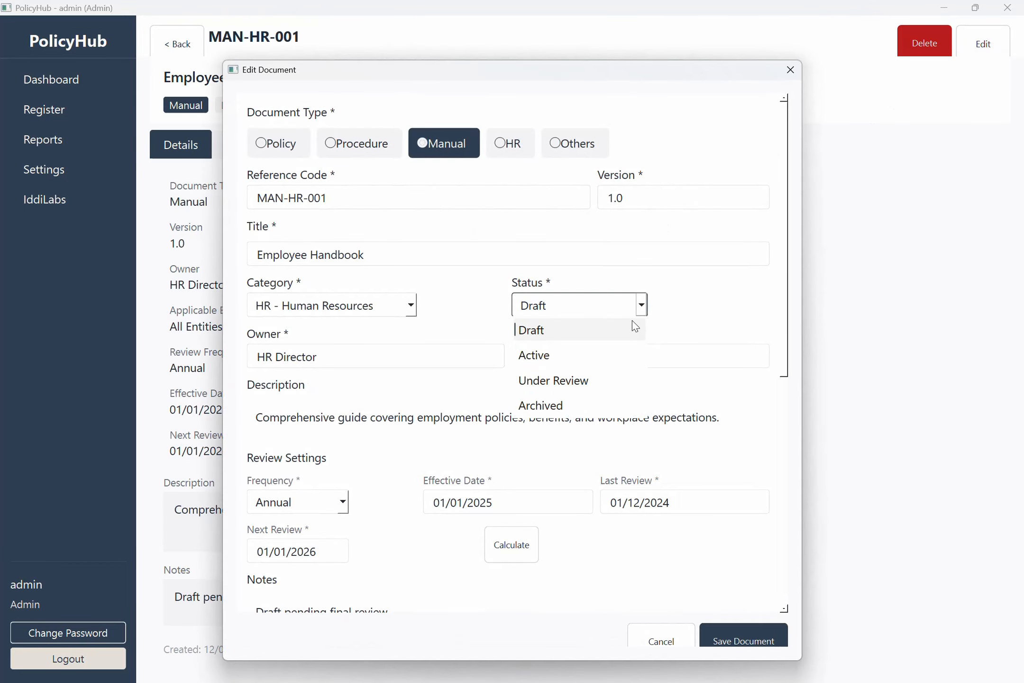
click(586, 408)
click(738, 640)
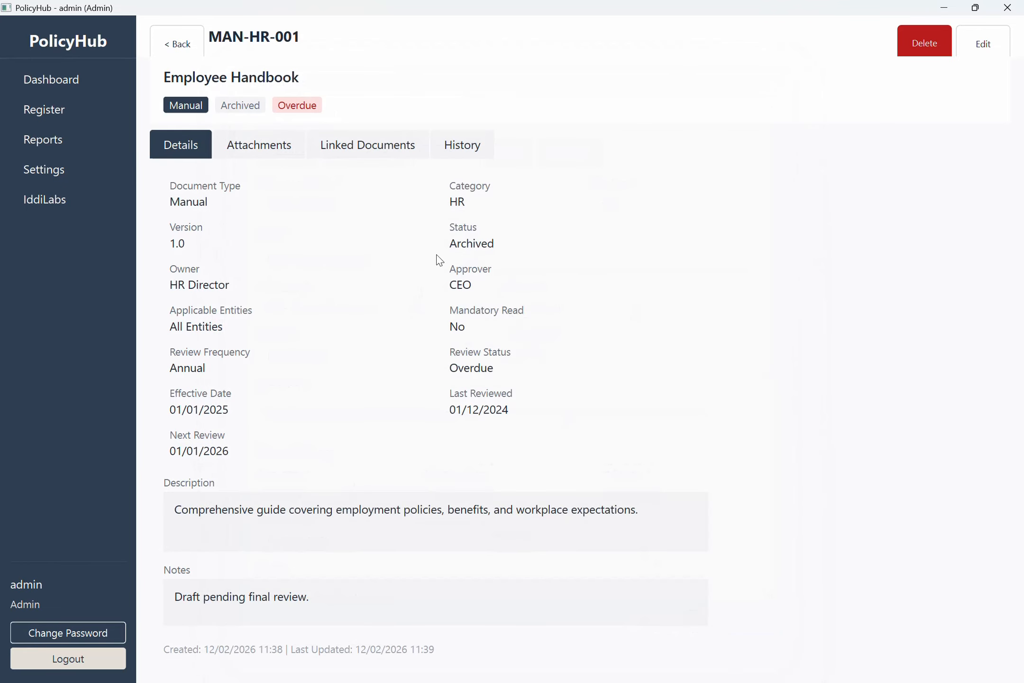
click(178, 44)
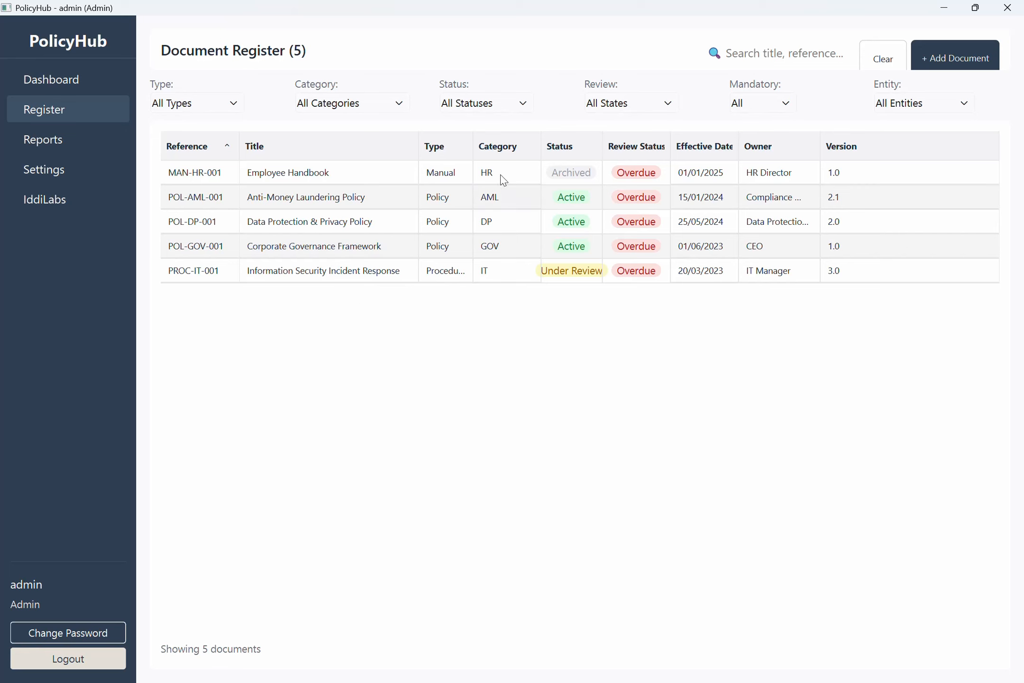
Start a new Others document 'test1': HR category, Active status, owner and description 'test'.
click(967, 58)
click(507, 127)
click(328, 277)
text(test)
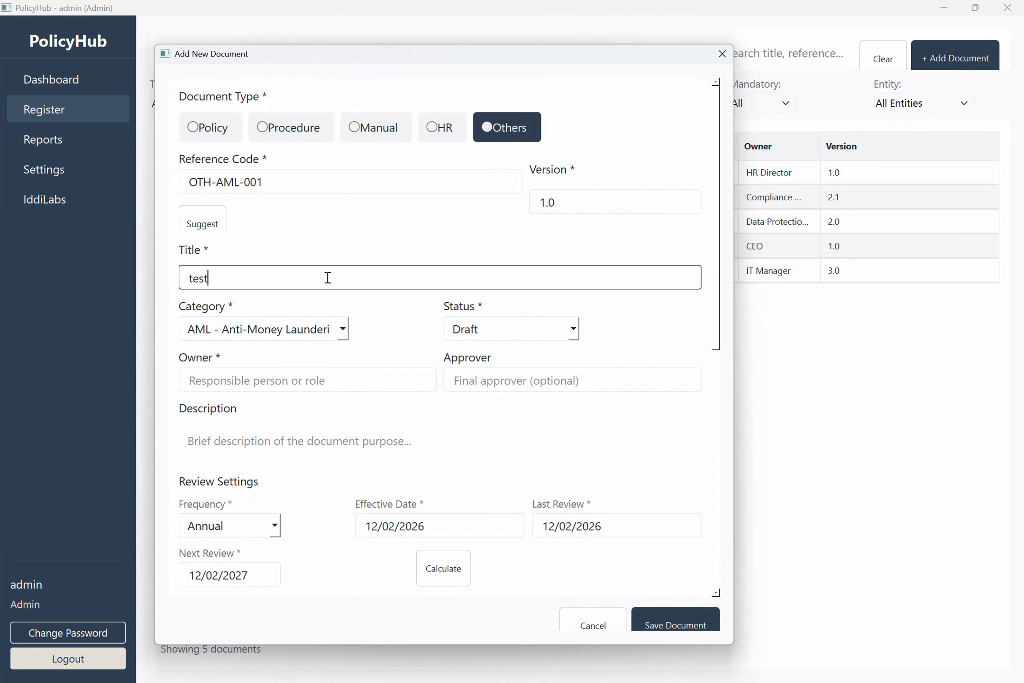
text(1)
click(342, 330)
click(279, 481)
click(572, 330)
click(483, 380)
click(409, 384)
text(test)
key(Tab)
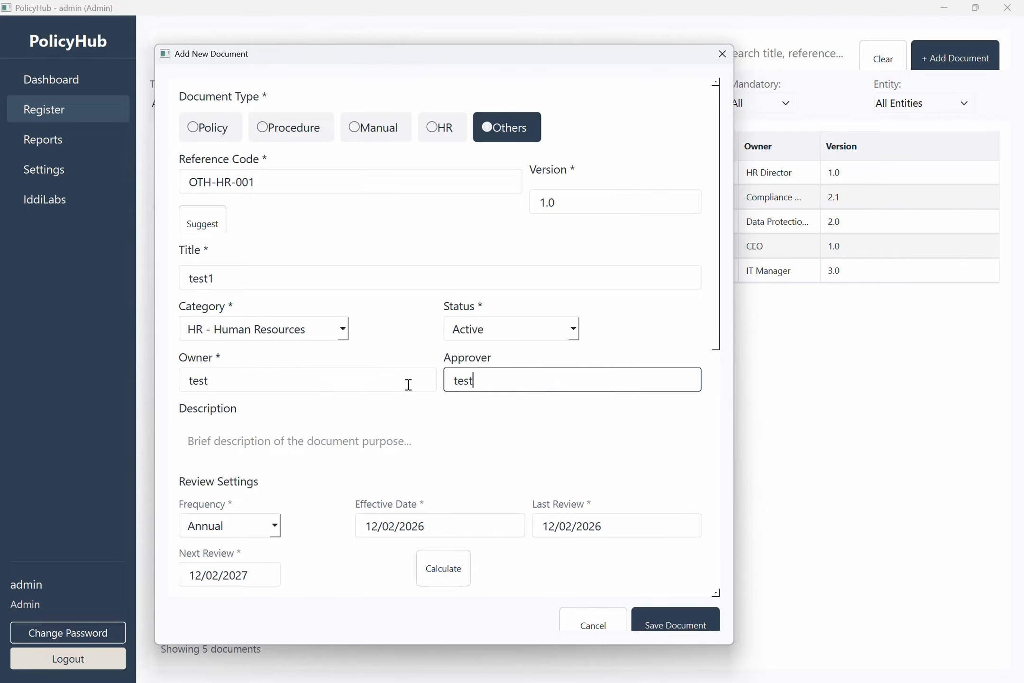
click(372, 450)
text(test)
Adjust the effective and last review dates and recalculate the next review date.
scroll(556, 330, down, 5)
click(450, 339)
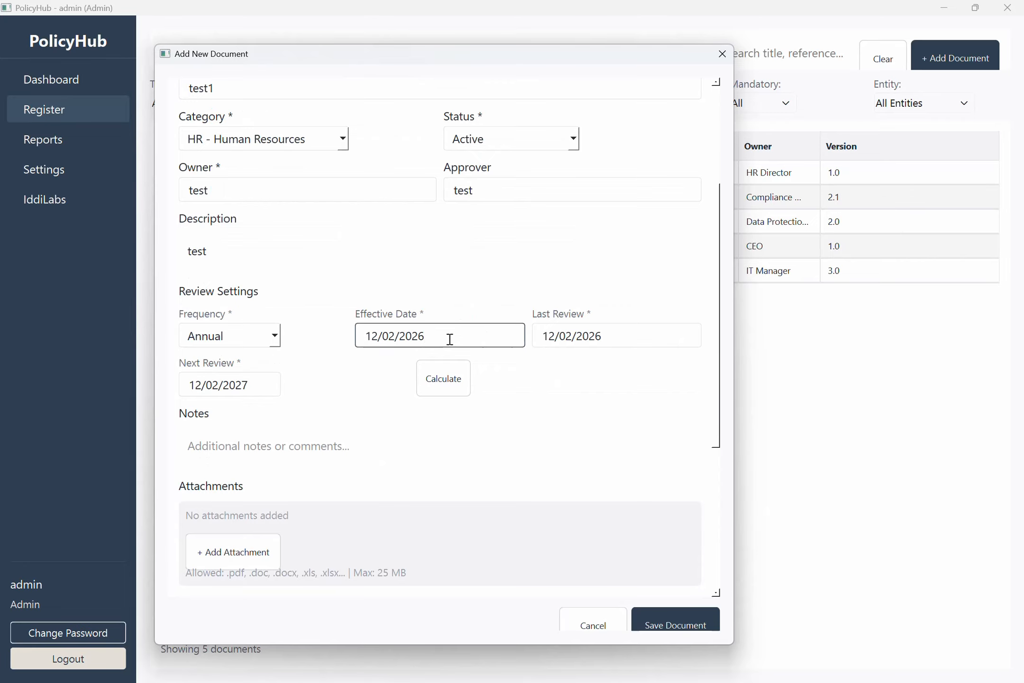
key(BackSpace)
text(5)
click(619, 335)
click(443, 379)
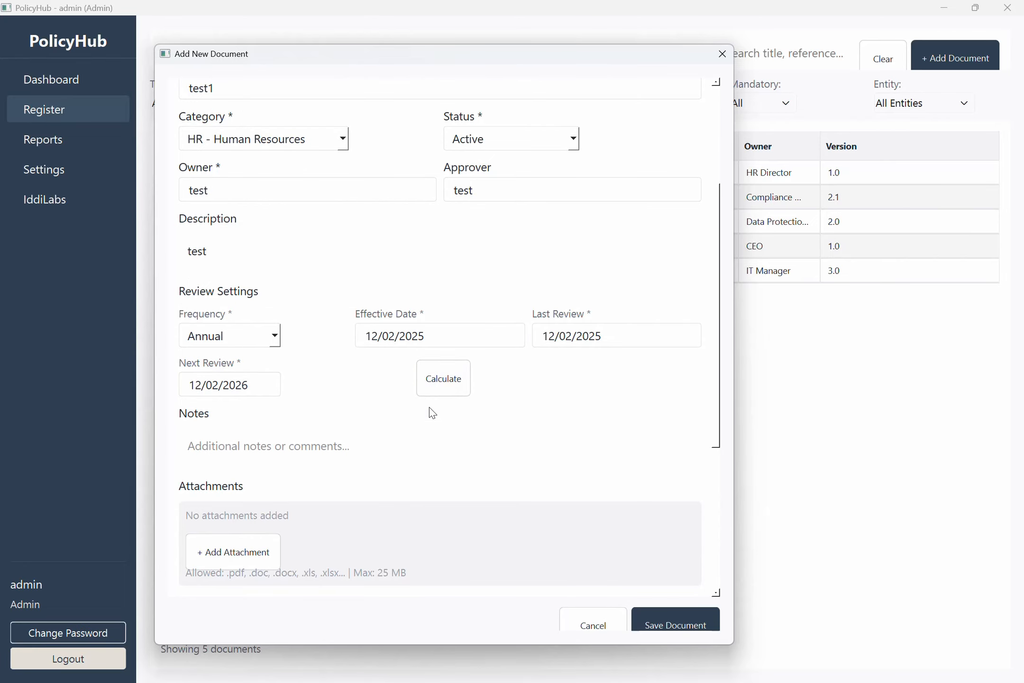
click(398, 339)
key(BackSpace)
text(3)
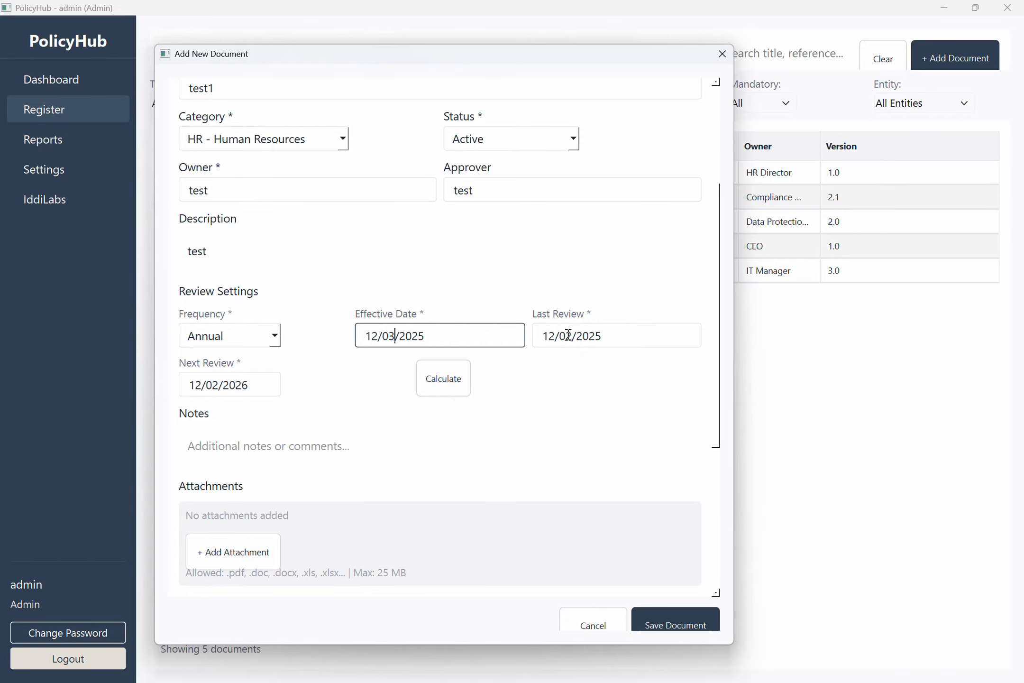
click(571, 336)
key(BackSpace)
text(3)
click(455, 379)
Attach two PDFs from Downloads\Others, including 154125_aml_screening.pdf.
scroll(325, 429, down, 3)
click(233, 426)
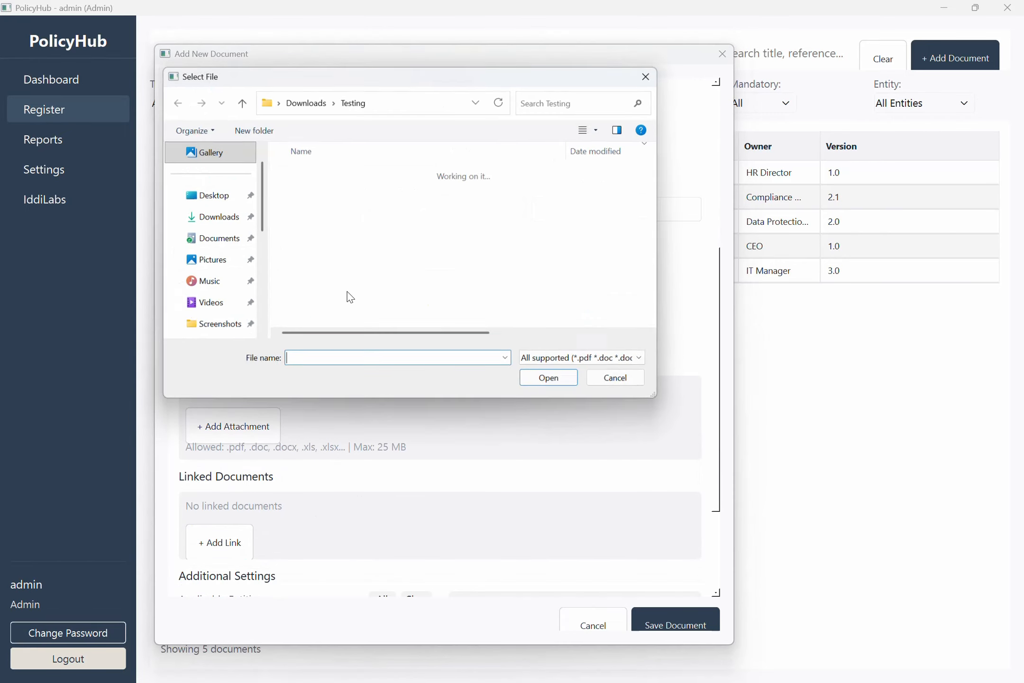
click(208, 217)
double_click(299, 207)
double_click(321, 269)
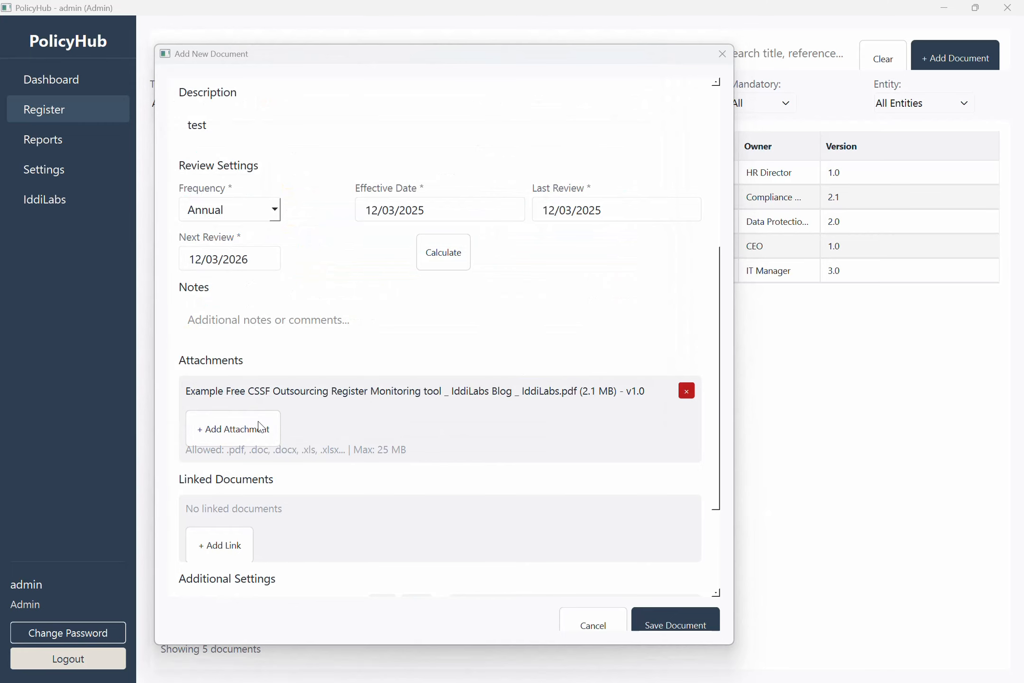
click(233, 426)
click(332, 321)
double_click(332, 320)
Link the document to POL-GOV-001 as a reference.
scroll(233, 414, down, 3)
click(231, 402)
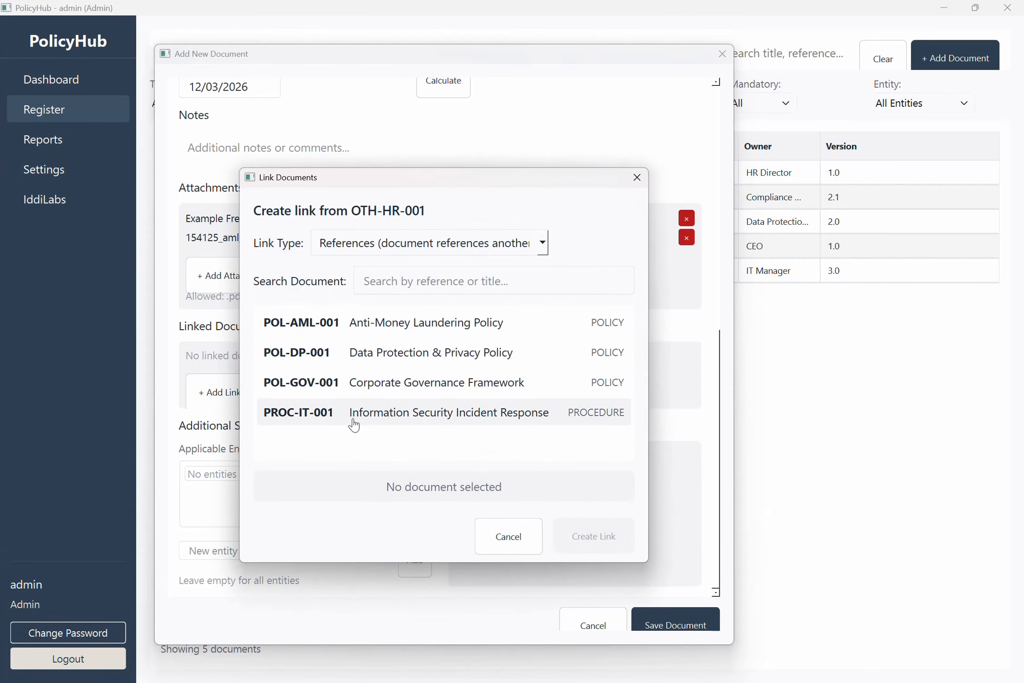
click(379, 397)
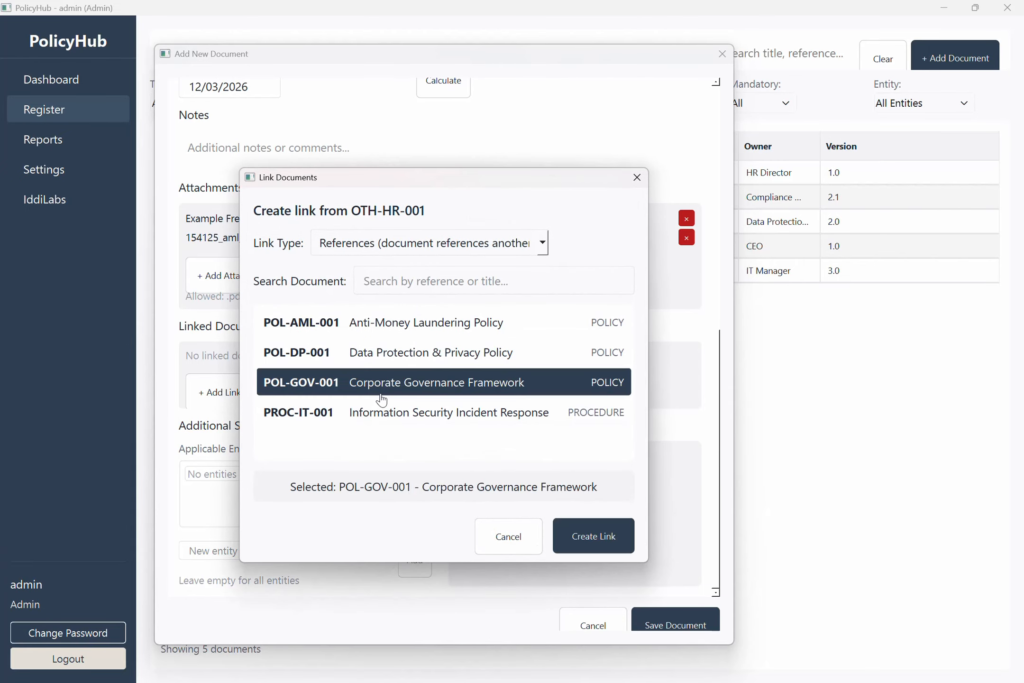
click(593, 536)
Add applicable entities entity1 and entity2, mark it Mandatory Read, and close the form.
click(235, 552)
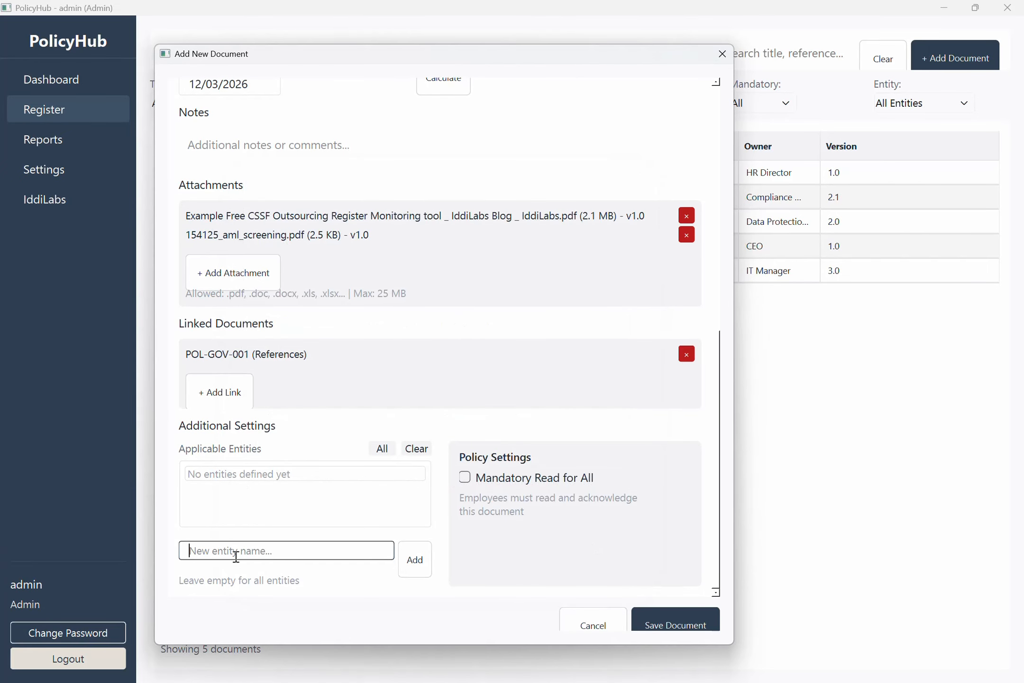
text(entity1)
key(Return)
click(304, 549)
text(entity2)
click(465, 477)
click(414, 558)
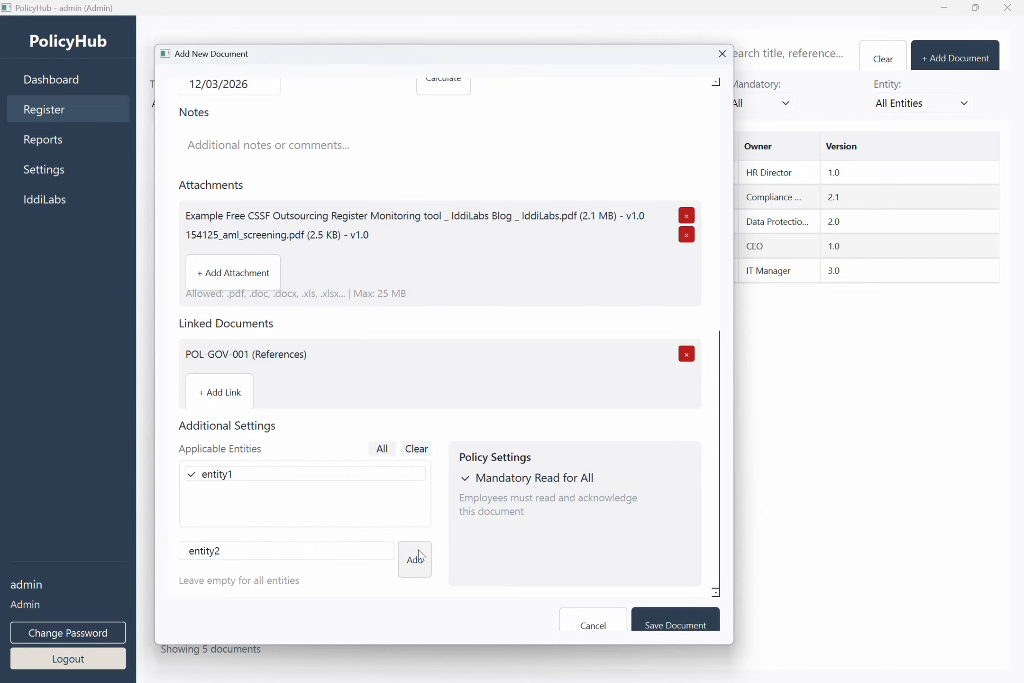
click(675, 620)
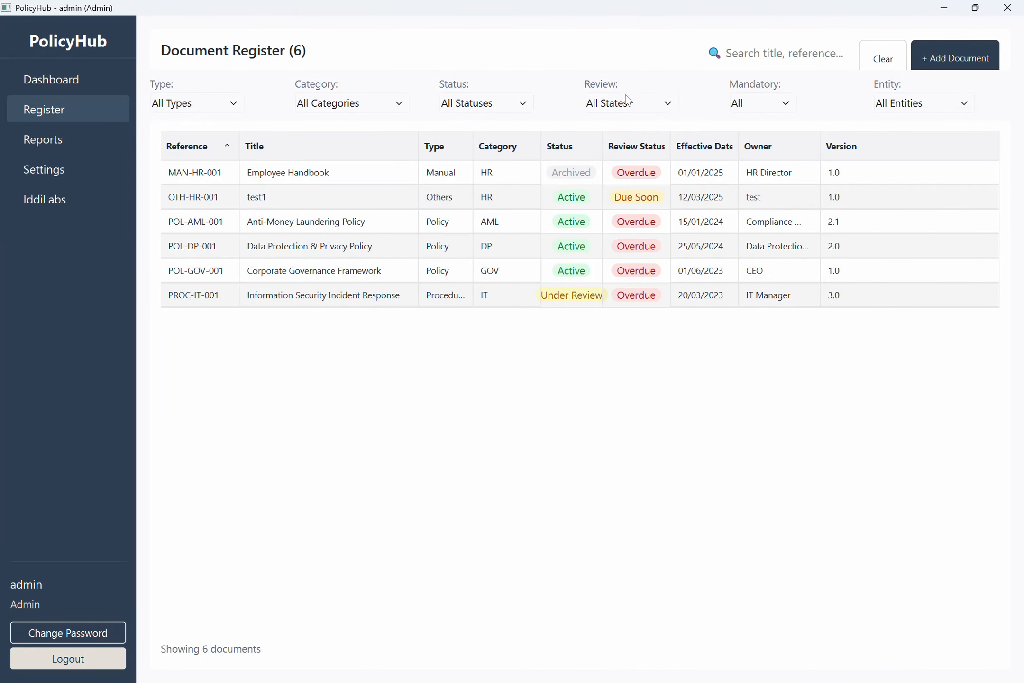
click(769, 97)
click(751, 146)
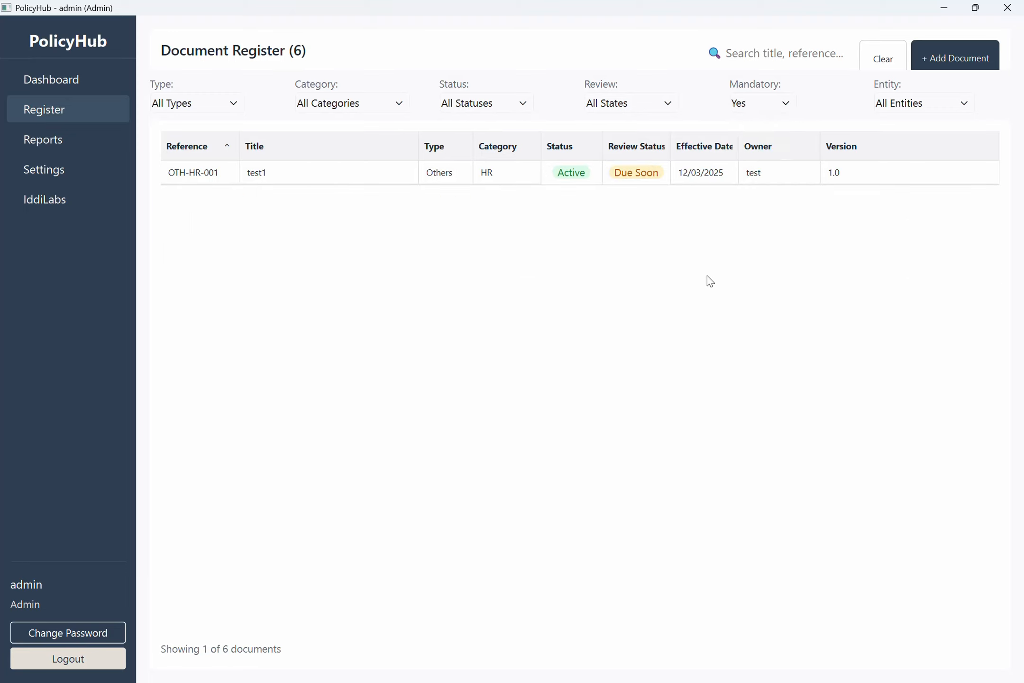
click(765, 108)
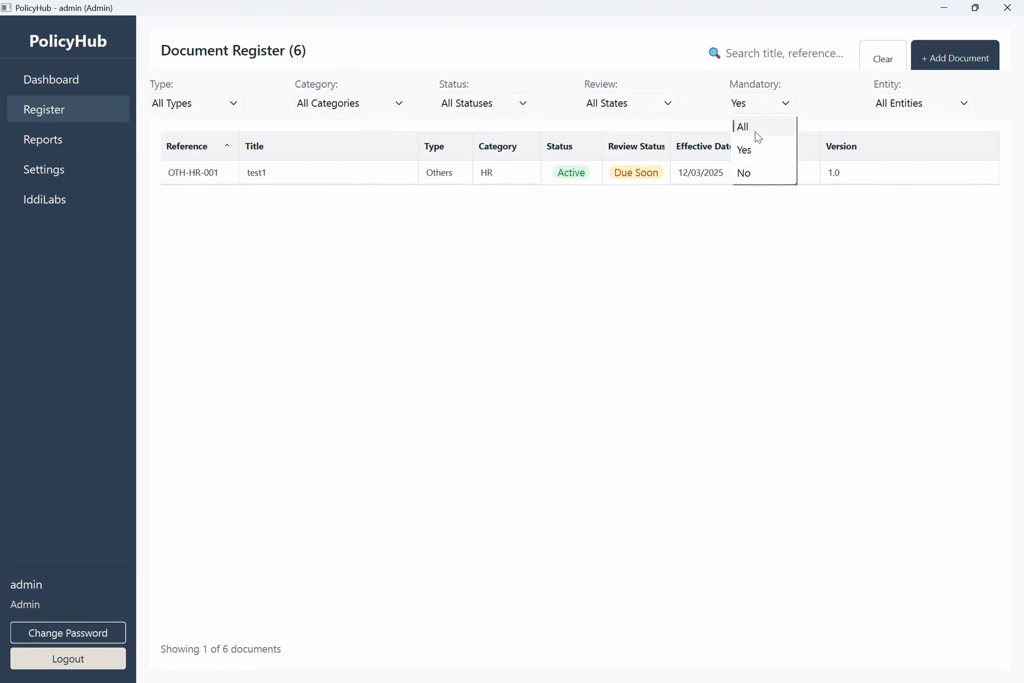
click(755, 150)
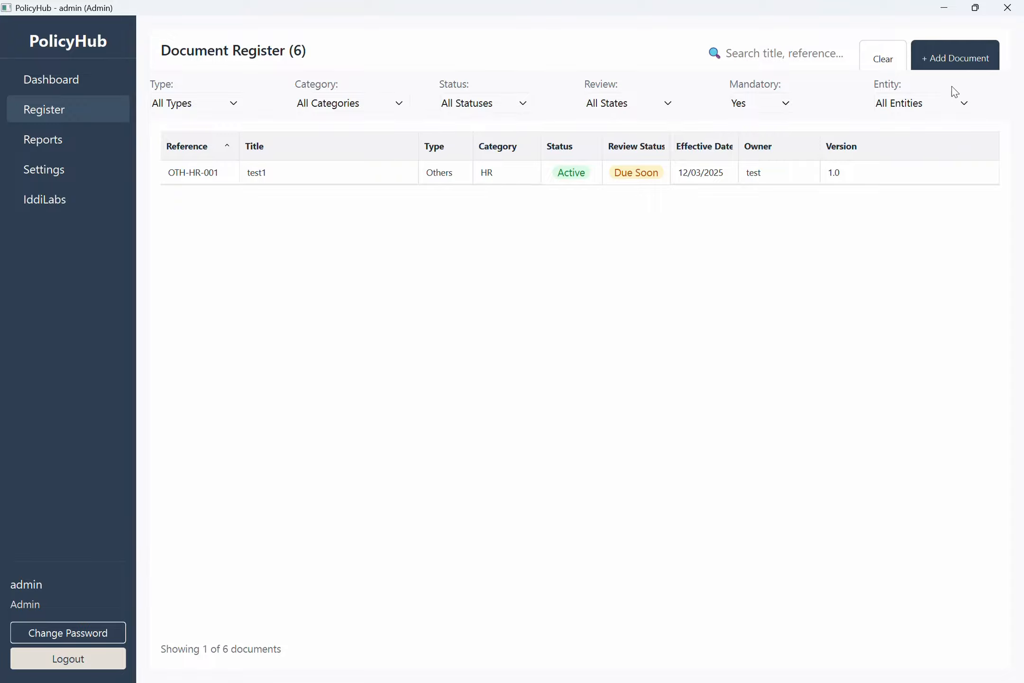
click(943, 102)
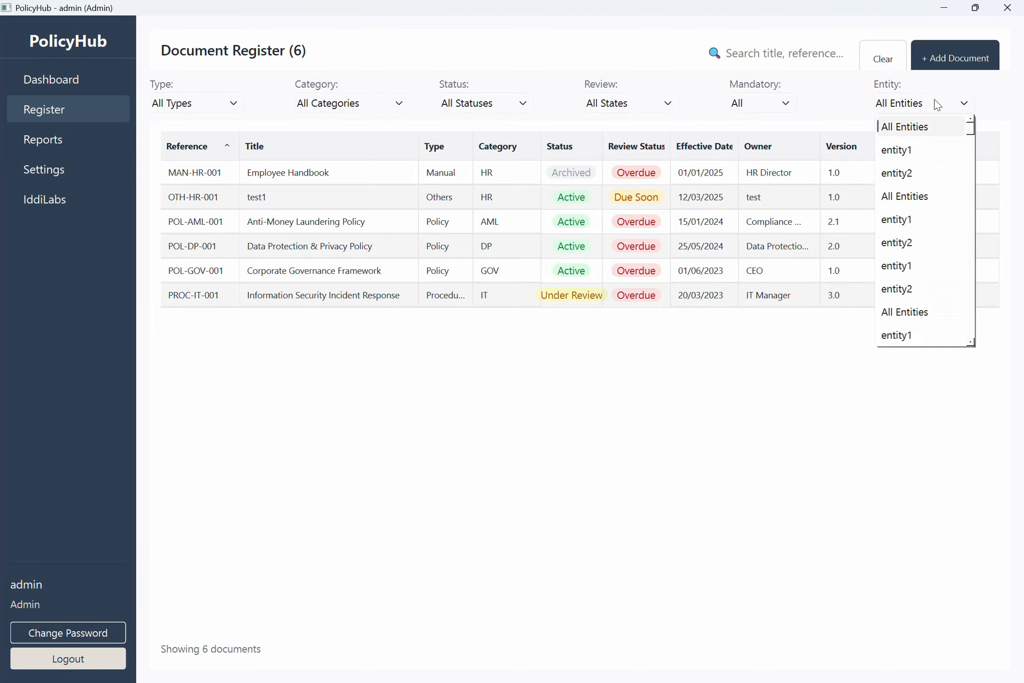
click(931, 109)
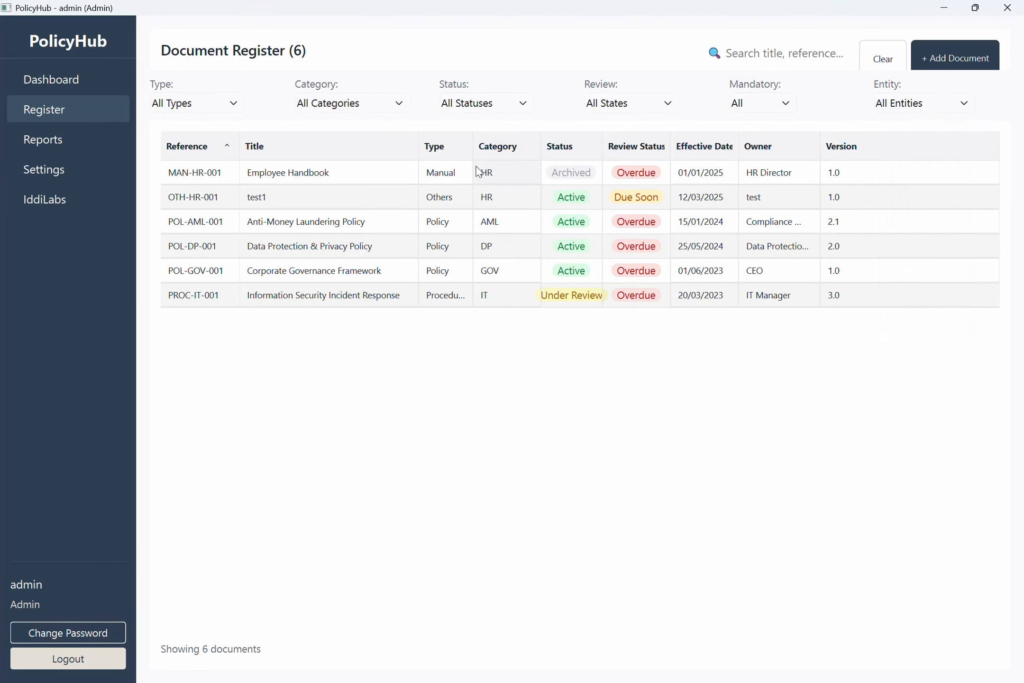
Open test1's details and review its Attachments and Linked Documents tabs.
double_click(479, 207)
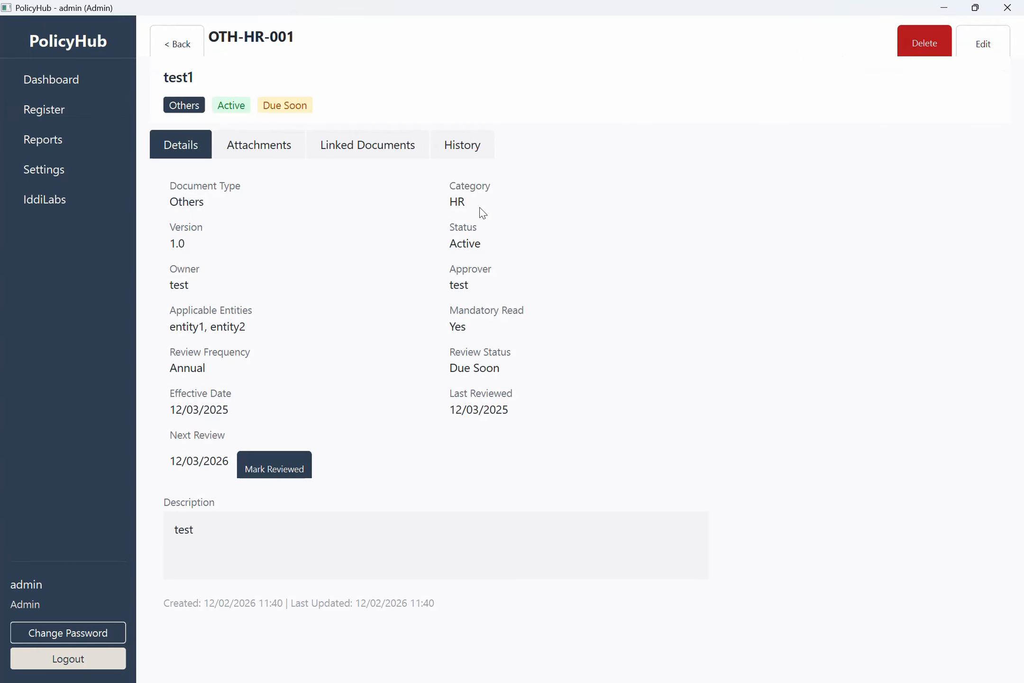
click(292, 145)
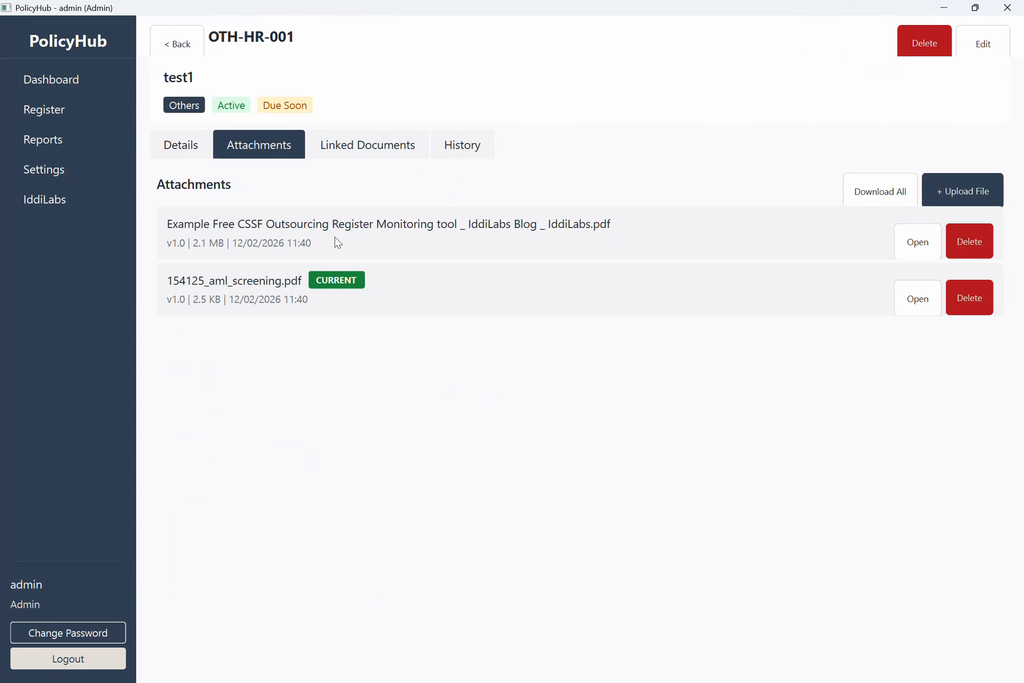
click(391, 144)
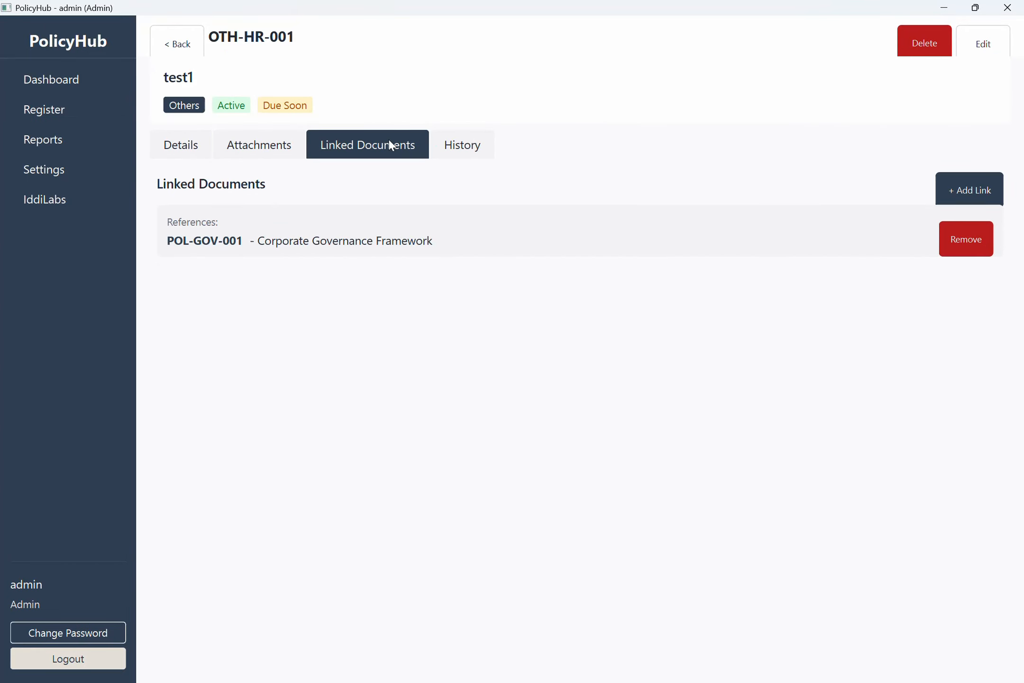
click(268, 149)
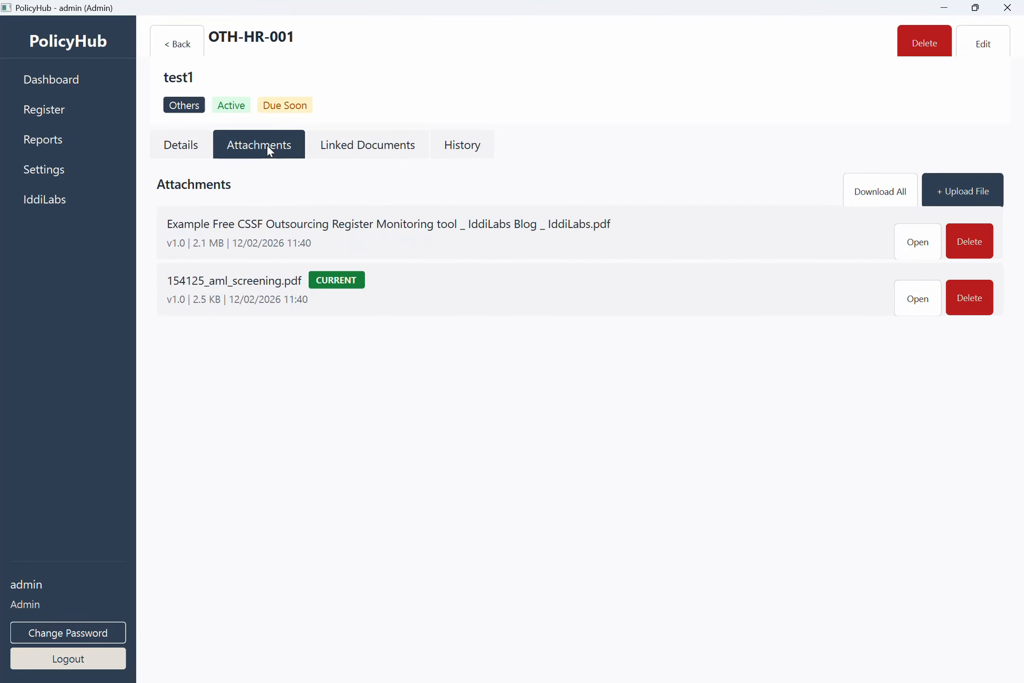
Open the CSSF outsourcing and 154125_aml_screening.pdf attachments and compare them.
click(911, 250)
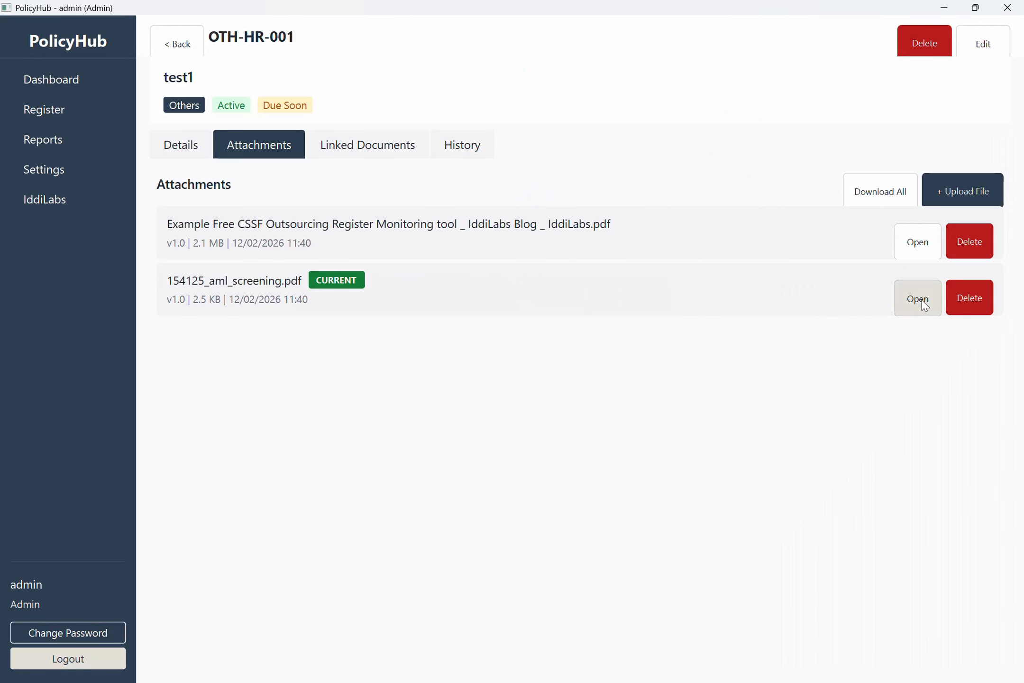
click(918, 298)
key(ctrl+shift+Tab)
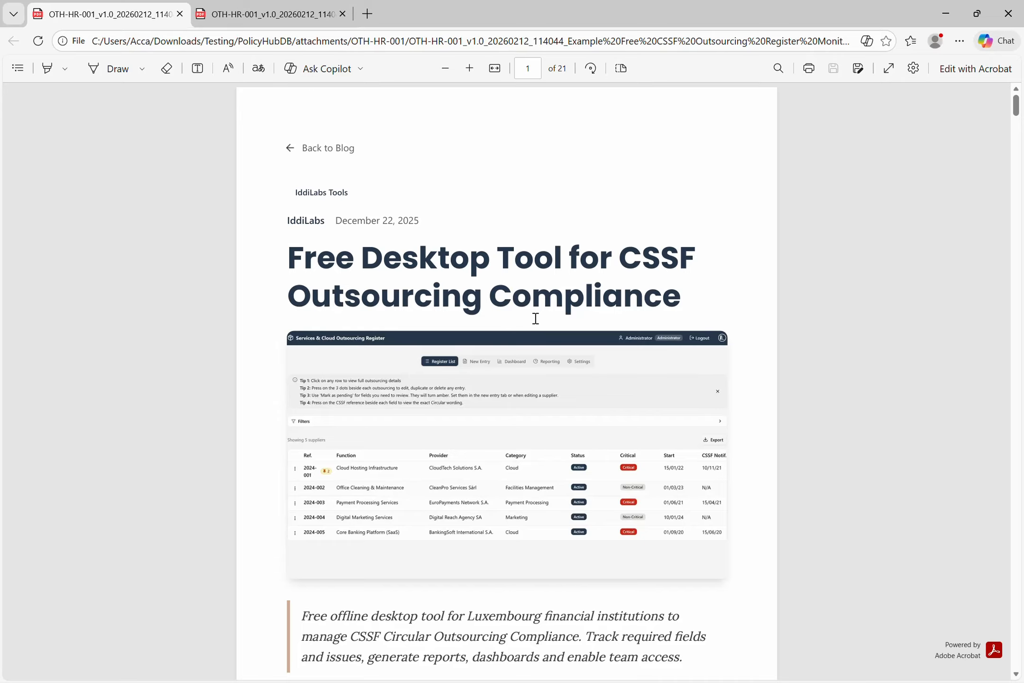
key(alt+Tab)
key(alt+Tab)
key(alt+Tab)
key(alt+shift+Tab)
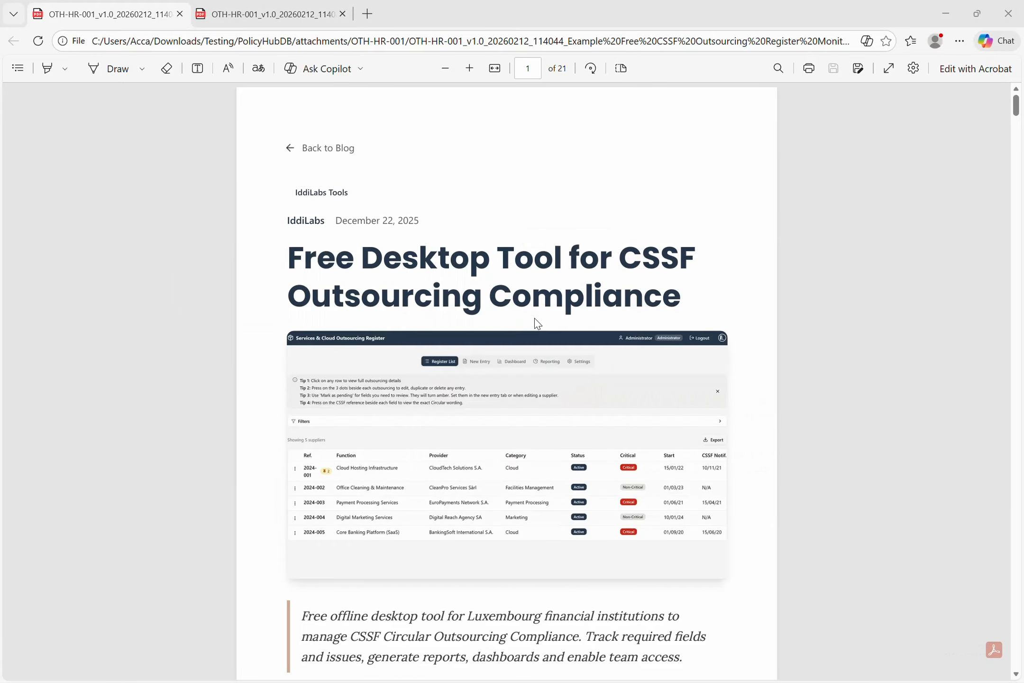
key(ctrl+Tab)
key(ctrl+shift+Tab)
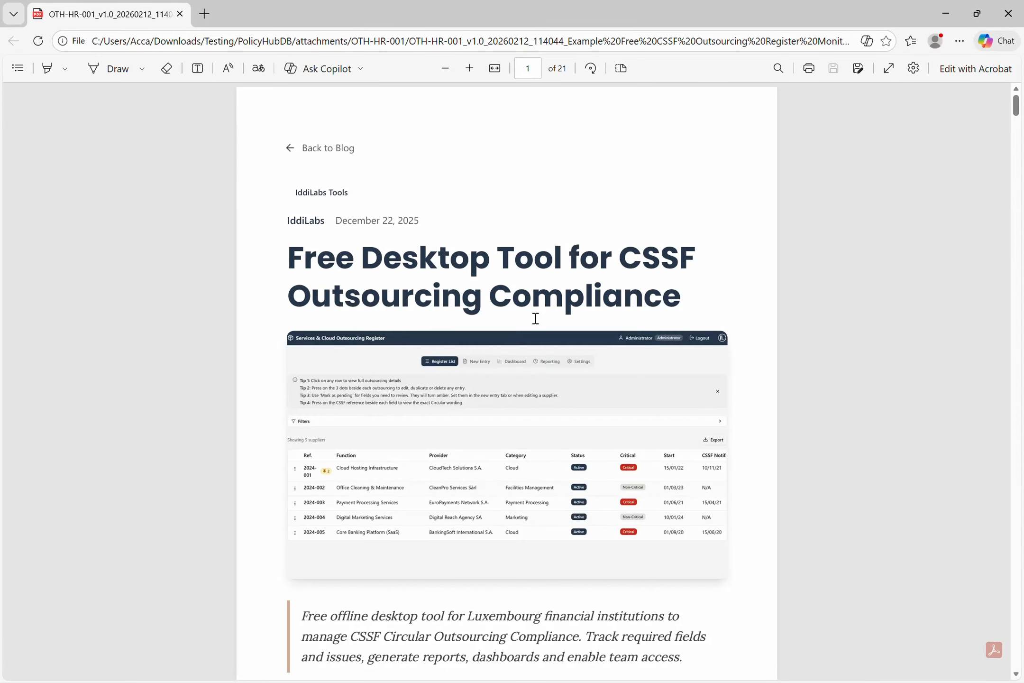
key(alt+Tab)
Delete the 154125_aml_screening.pdf attachment and confirm.
click(980, 314)
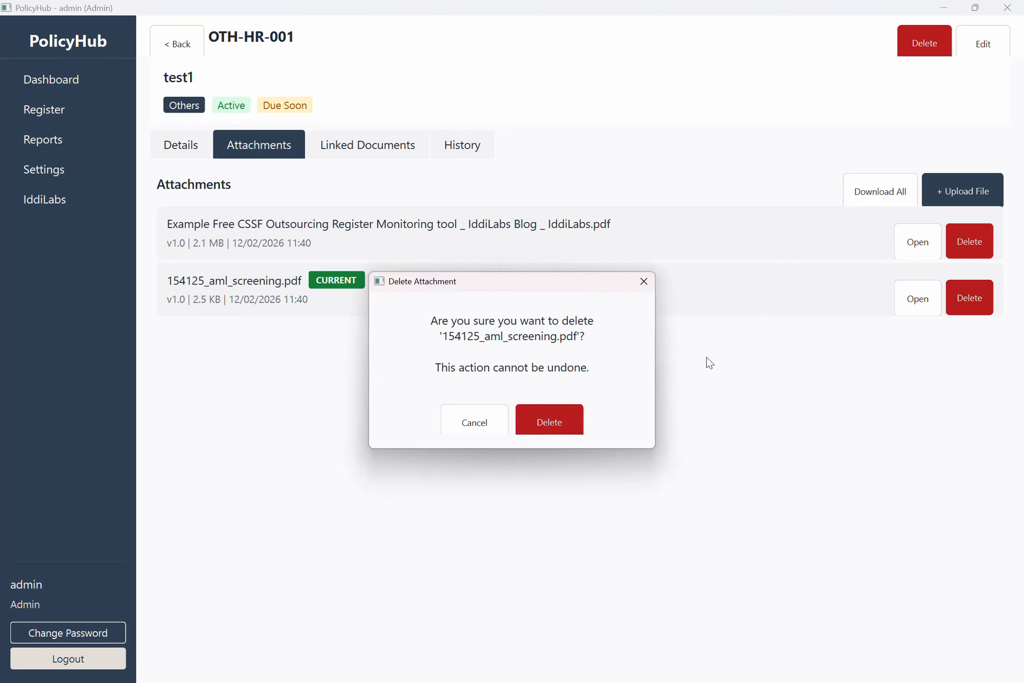
click(550, 419)
click(521, 404)
Inspect the attachments and _Deleted folders inside PolicyHubDB in File Explorer.
key(alt+Tab)
key(alt+Tab)
key(alt+Tab)
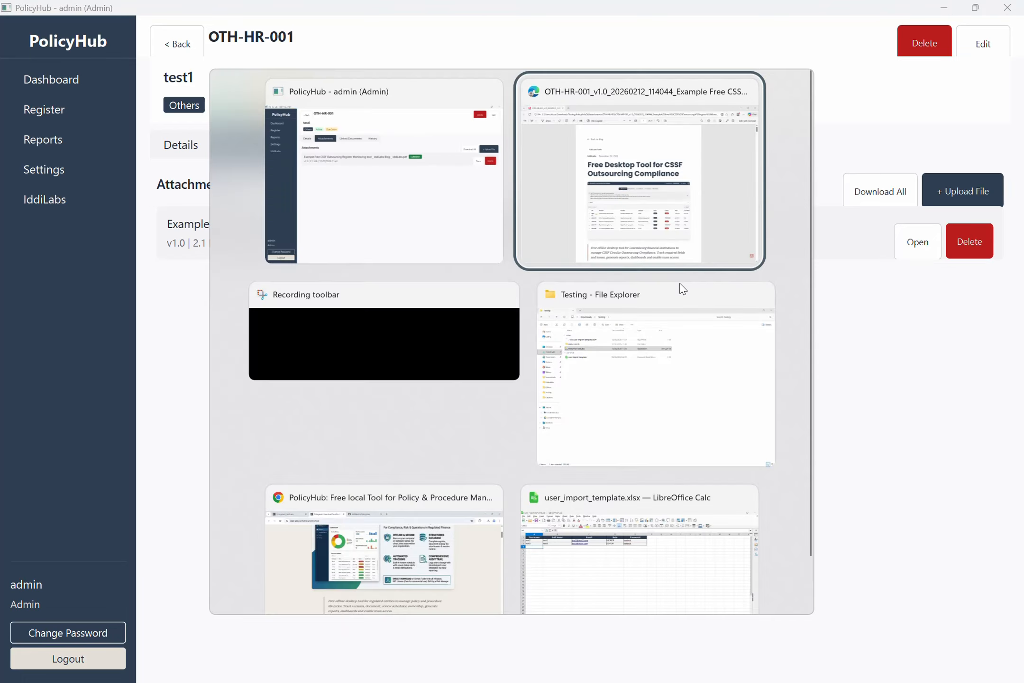
key(Up)
key(Return)
key(Down)
key(Down)
key(Return)
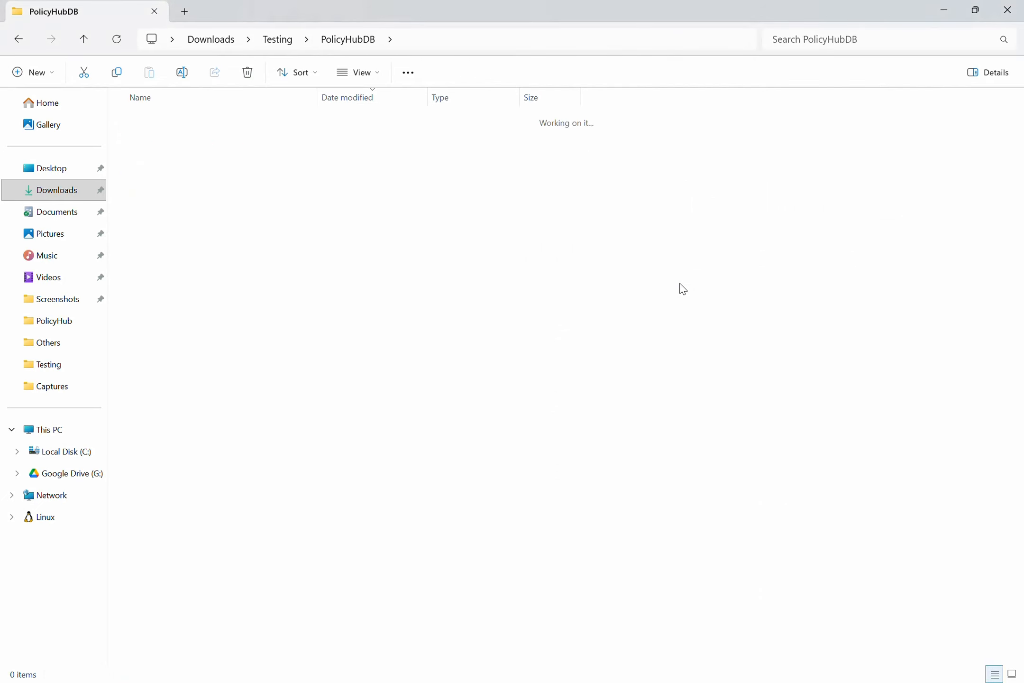
key(Return)
key(alt+Up)
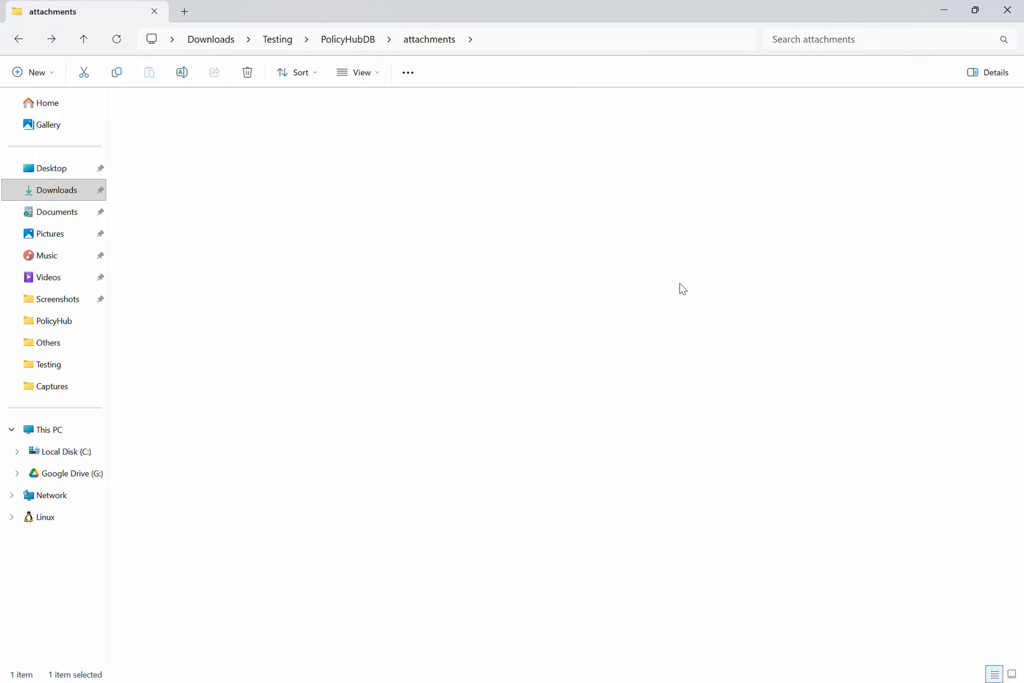
key(alt+Up)
key(Up)
key(Return)
key(Down)
key(alt+Up)
Generate the full Document Register PDF report from the Reports page.
key(alt+Tab)
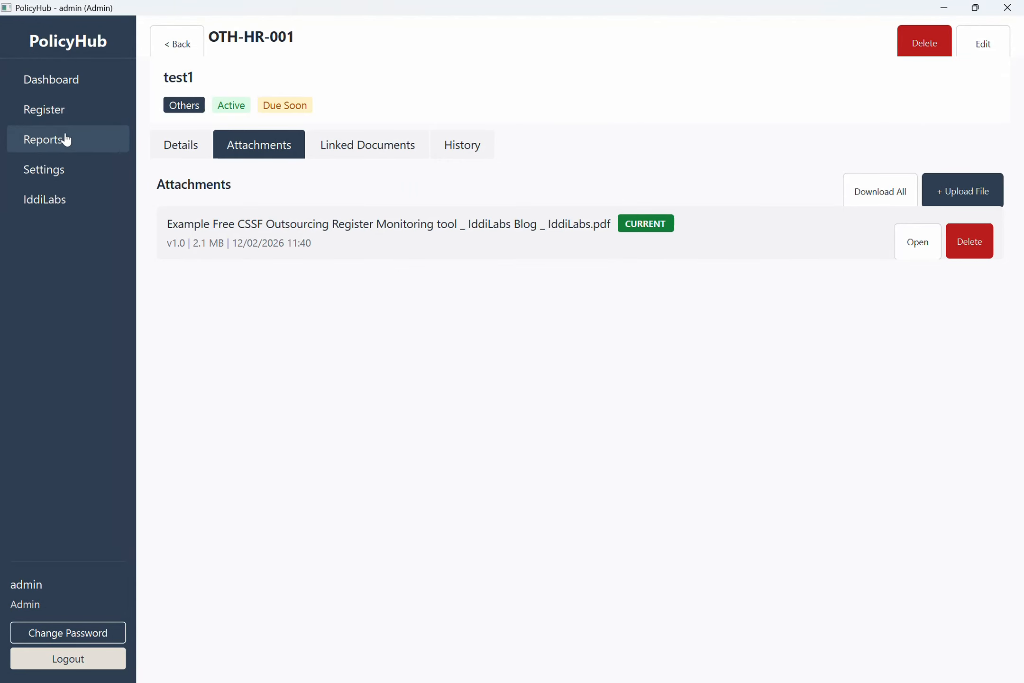
click(66, 139)
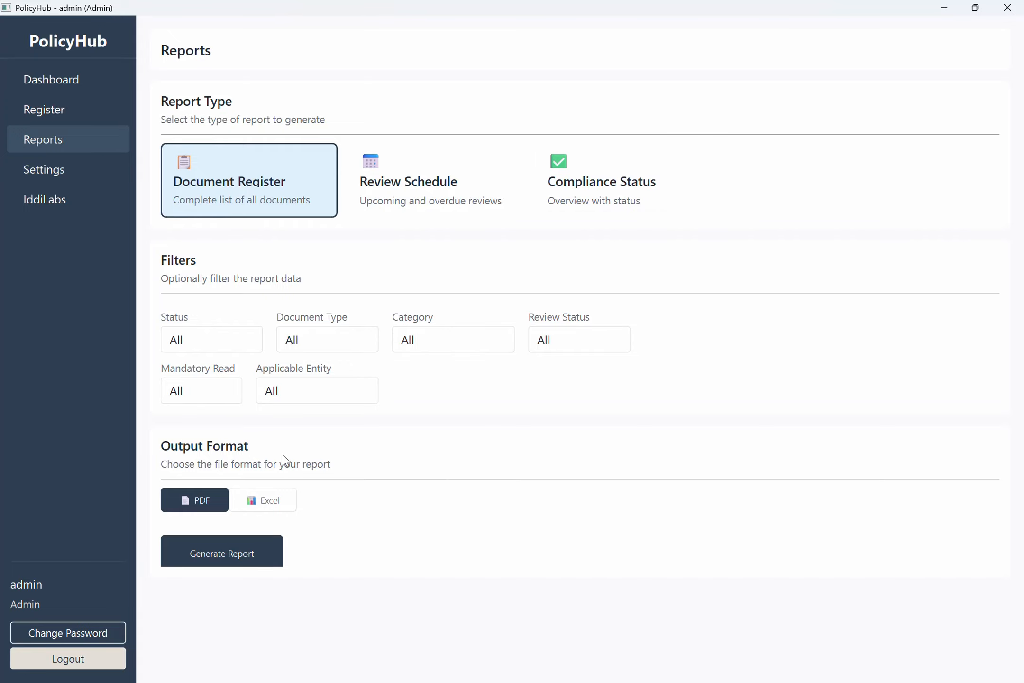
click(204, 567)
click(512, 396)
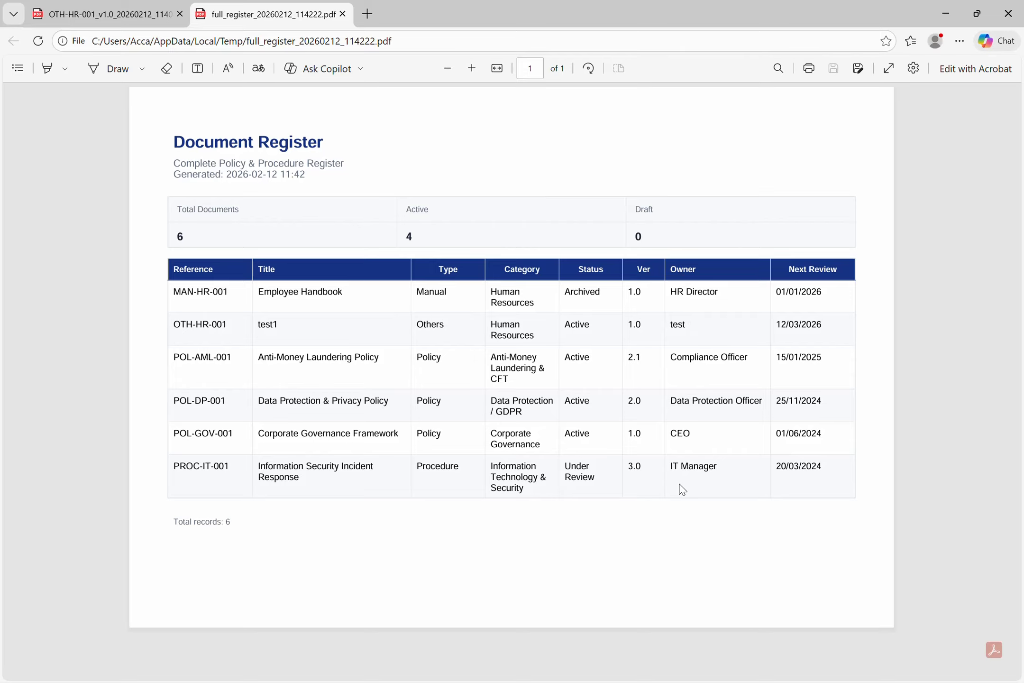
key(alt+Tab)
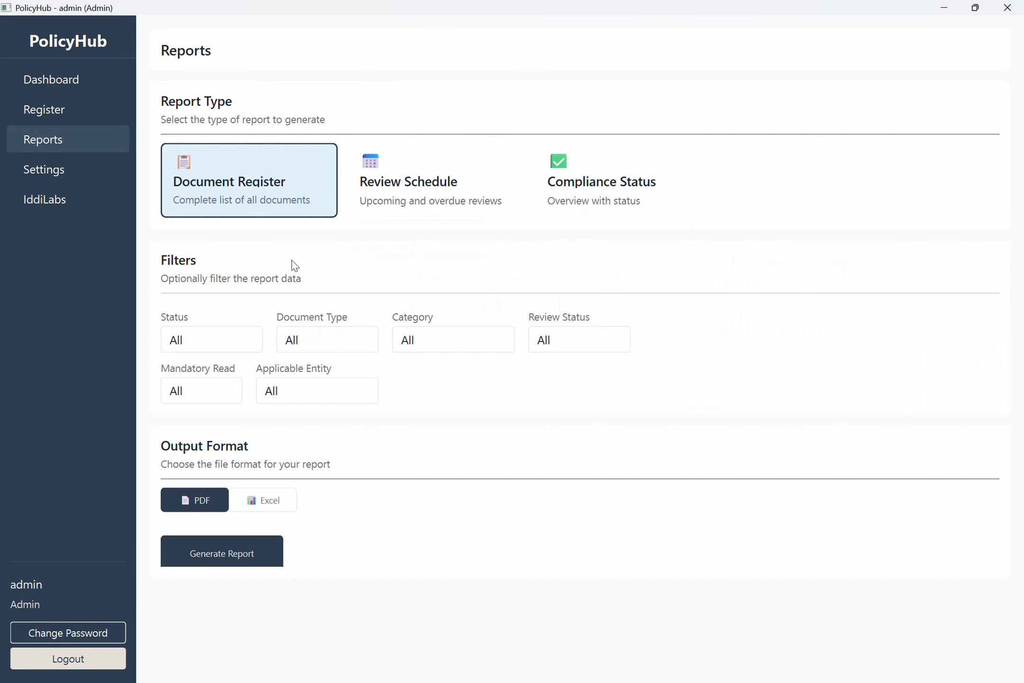
Generate a second register report filtered to Mandatory Read = Yes.
click(225, 396)
click(211, 443)
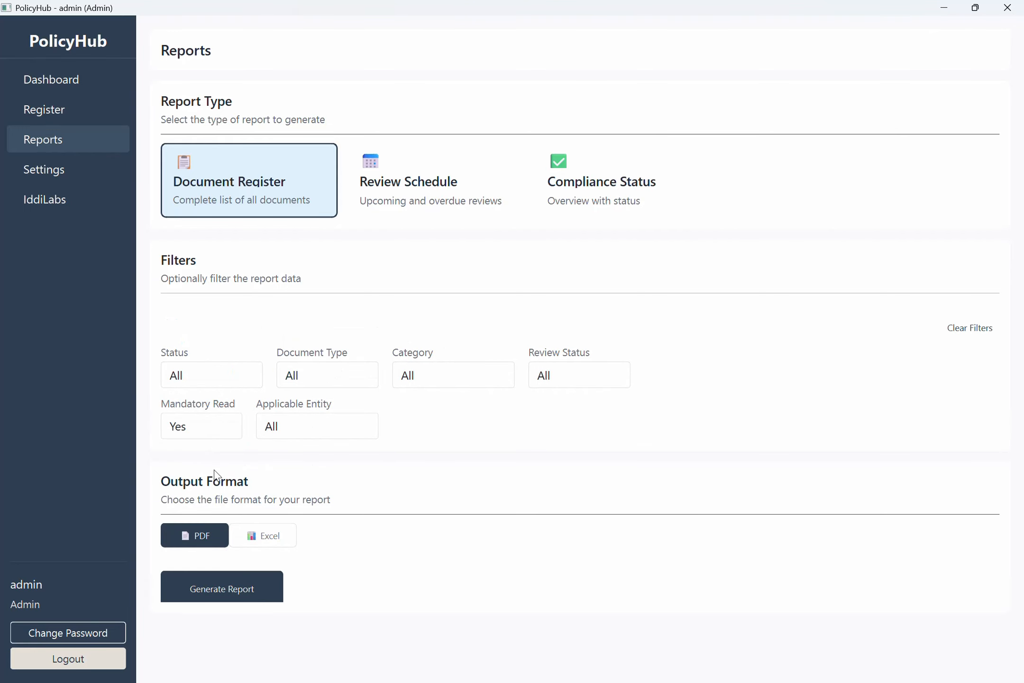
click(250, 586)
click(503, 426)
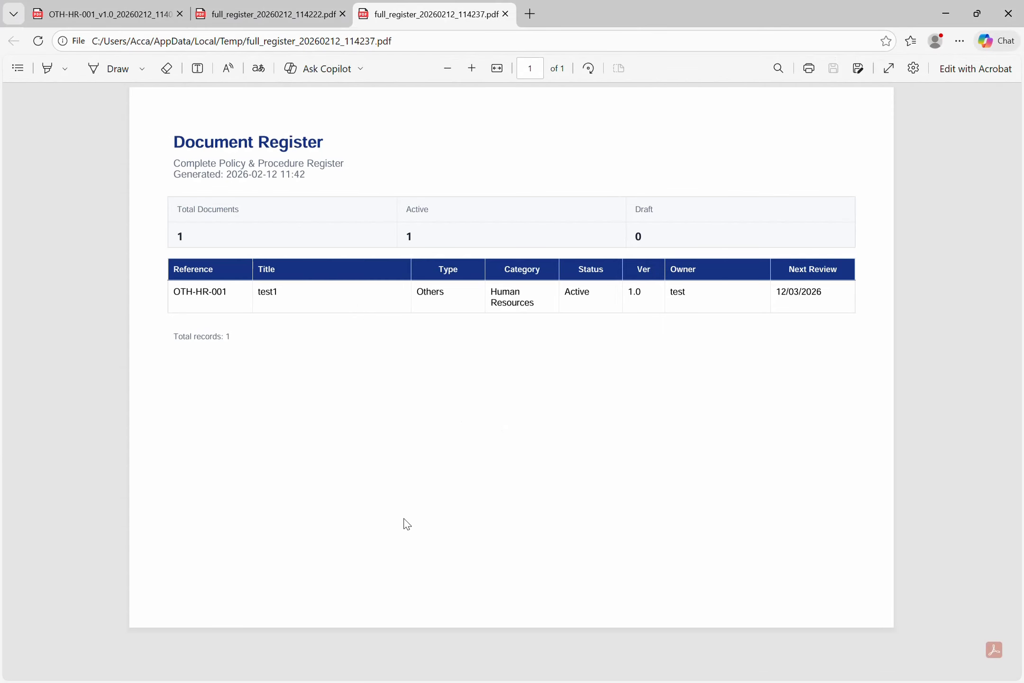
key(alt+Tab)
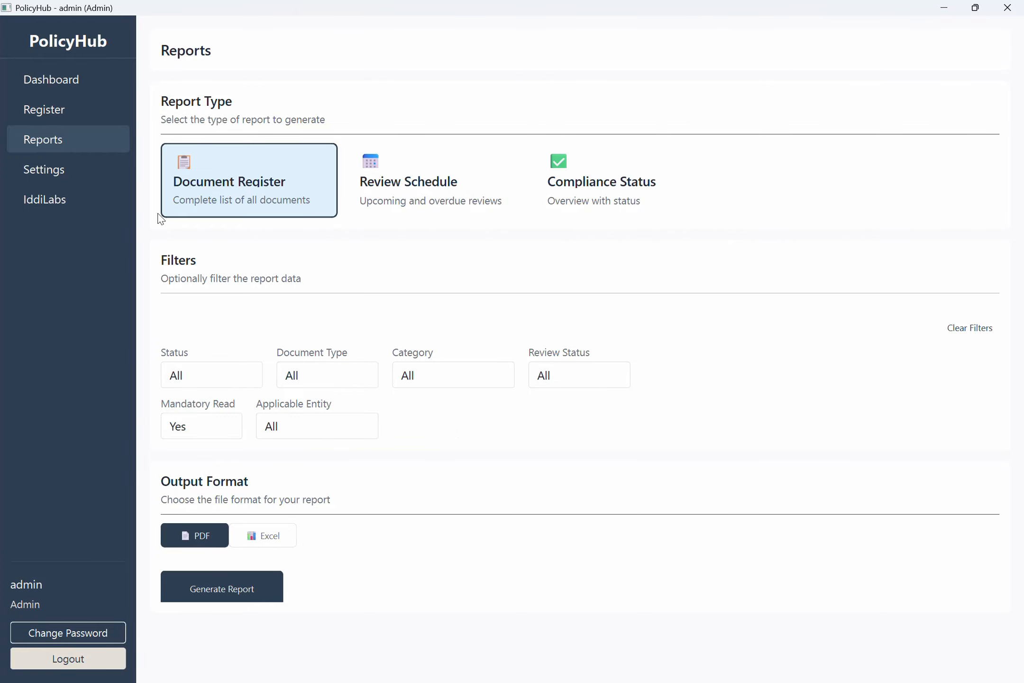
Enable Require Login in Settings > Users and bring up the Add User form.
click(102, 171)
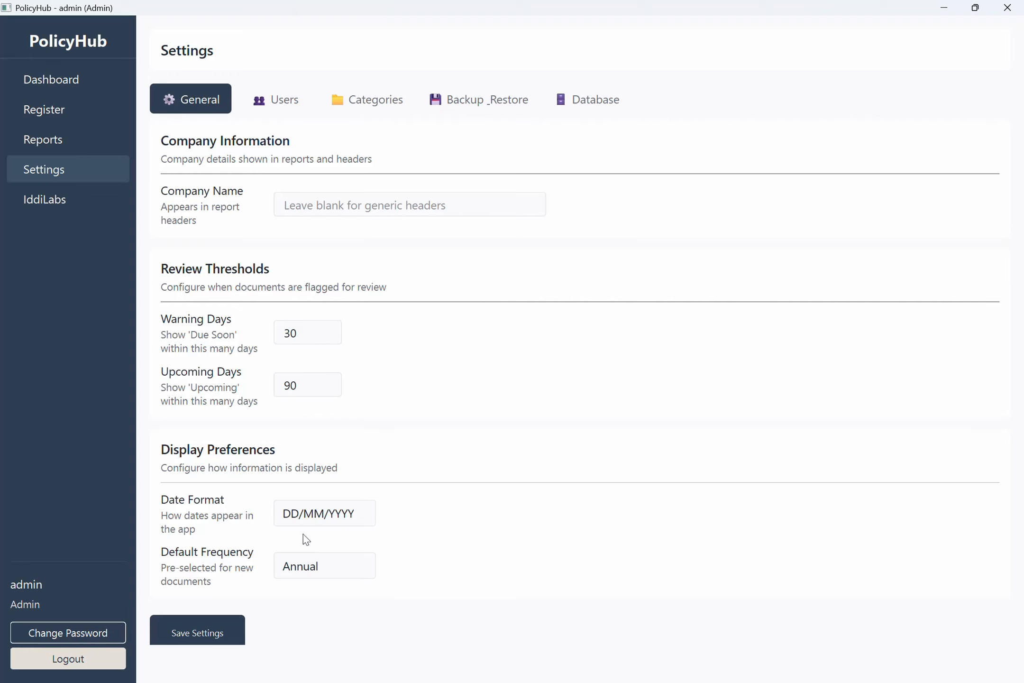
click(270, 111)
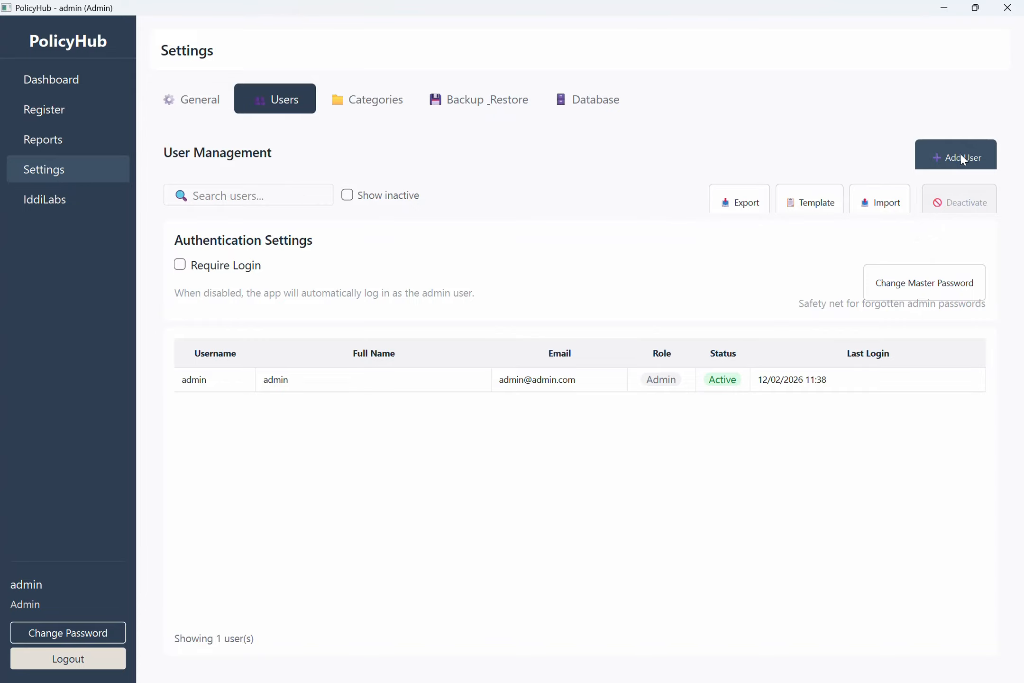
click(246, 265)
click(493, 402)
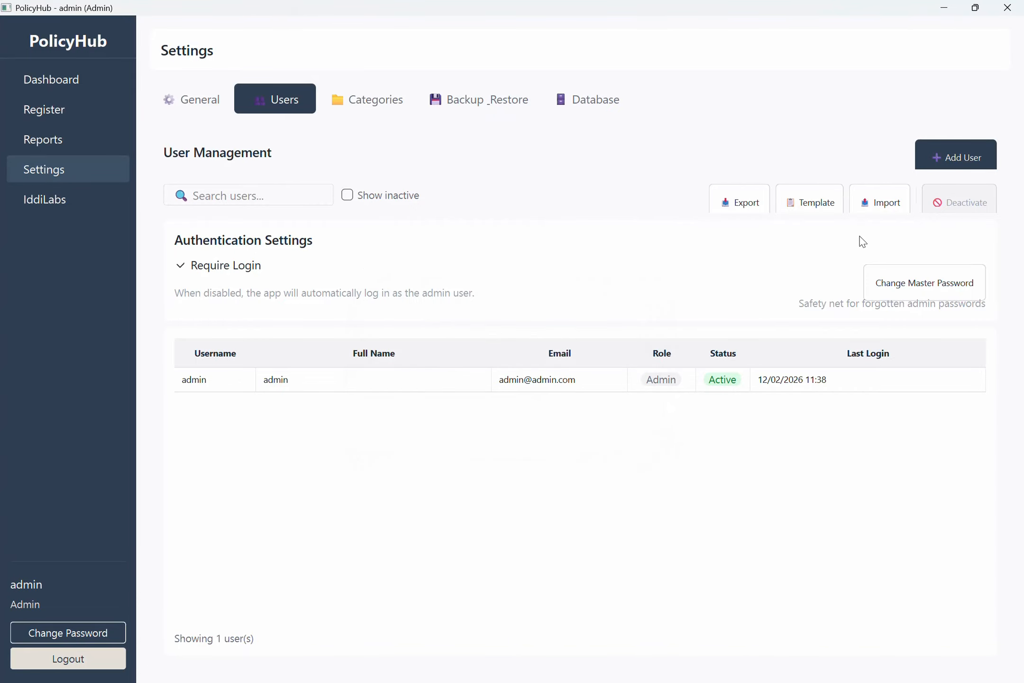
click(980, 150)
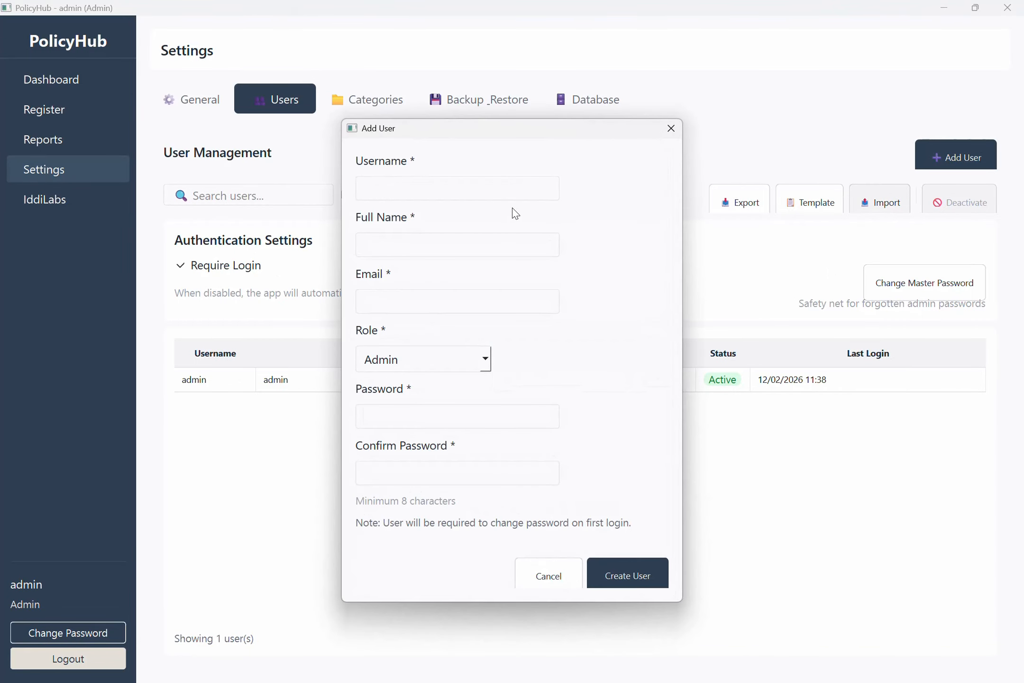
Enter user test1 with full name and e-mail, role Editor (Restricted), access to entity1.
click(448, 184)
text(test1)
key(Tab)
text(test1)
key(Tab)
text(test)
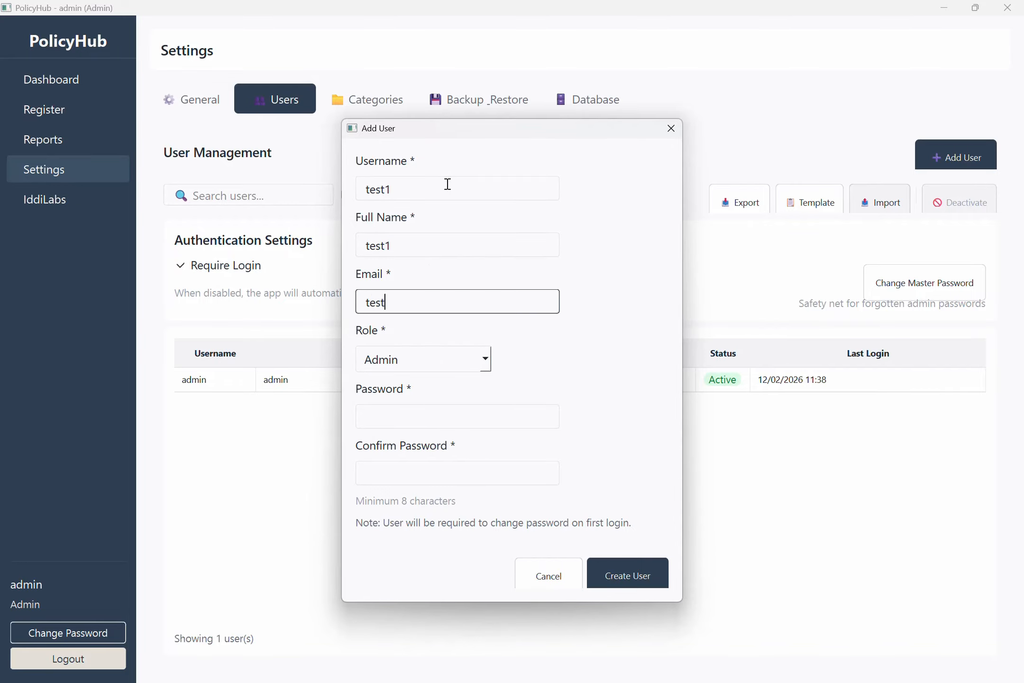
text(1@test1.com)
click(427, 359)
click(442, 435)
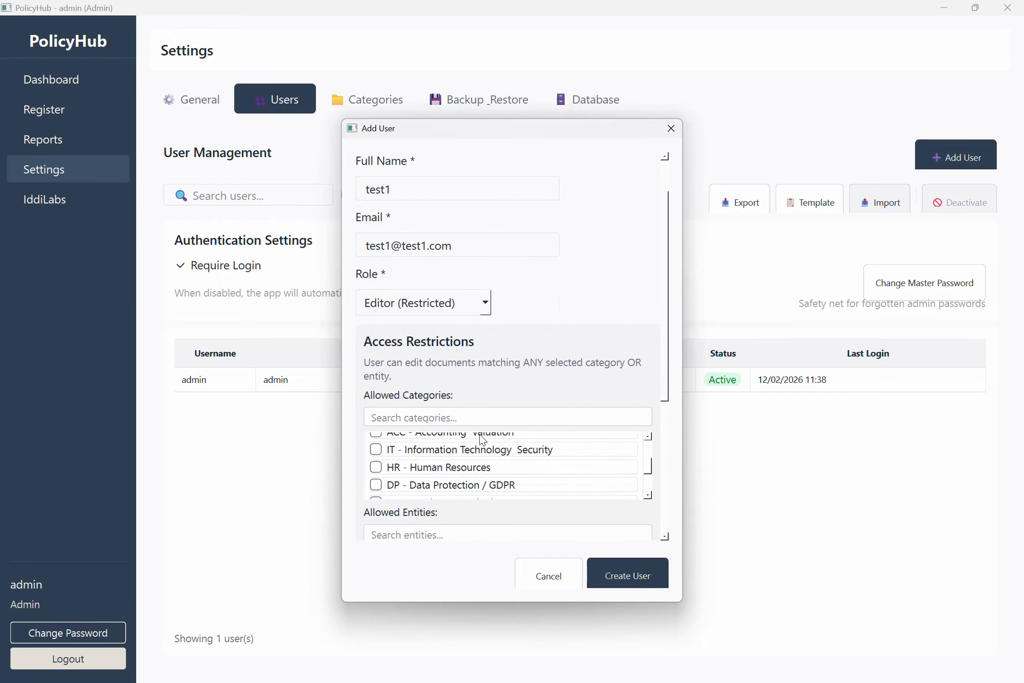
scroll(375, 452, down, 5)
click(372, 464)
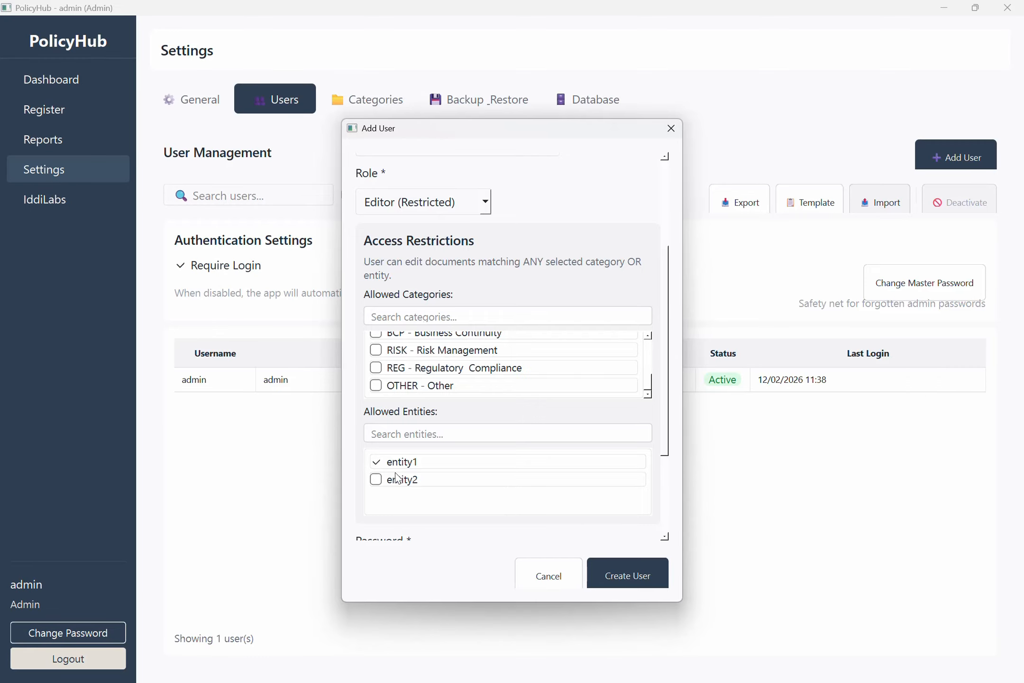
scroll(397, 475, down, 5)
Enter and confirm test1's password, then create the user.
click(420, 419)
text(●●●●●)
key(Tab)
text(●●●●●)
click(420, 420)
text(●●●●●)
click(411, 479)
text(●)
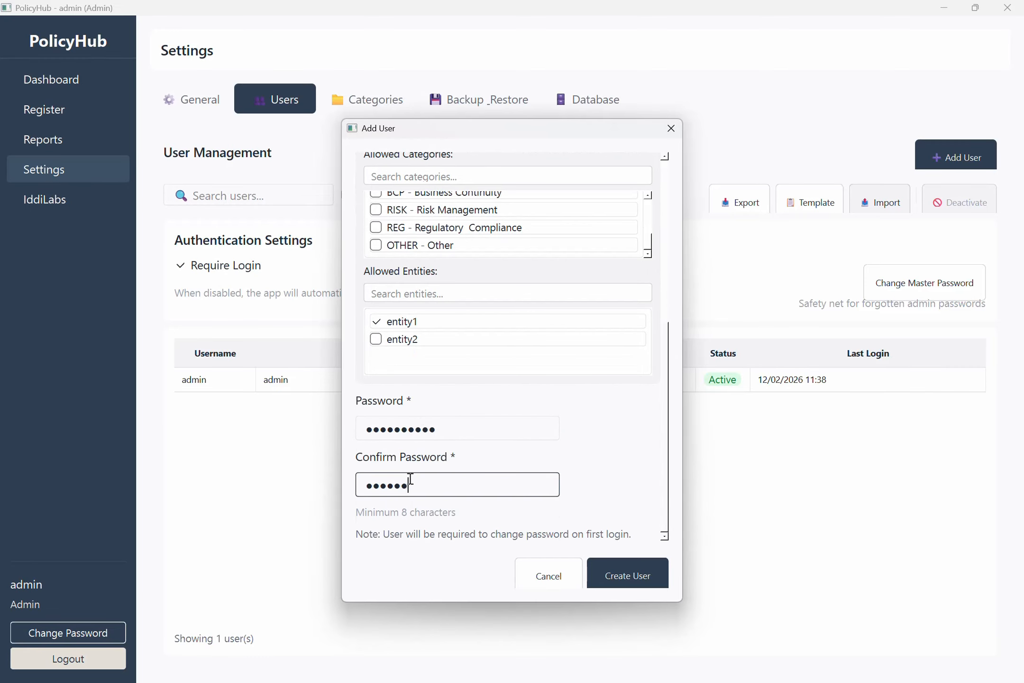
scroll(606, 413, up, 10)
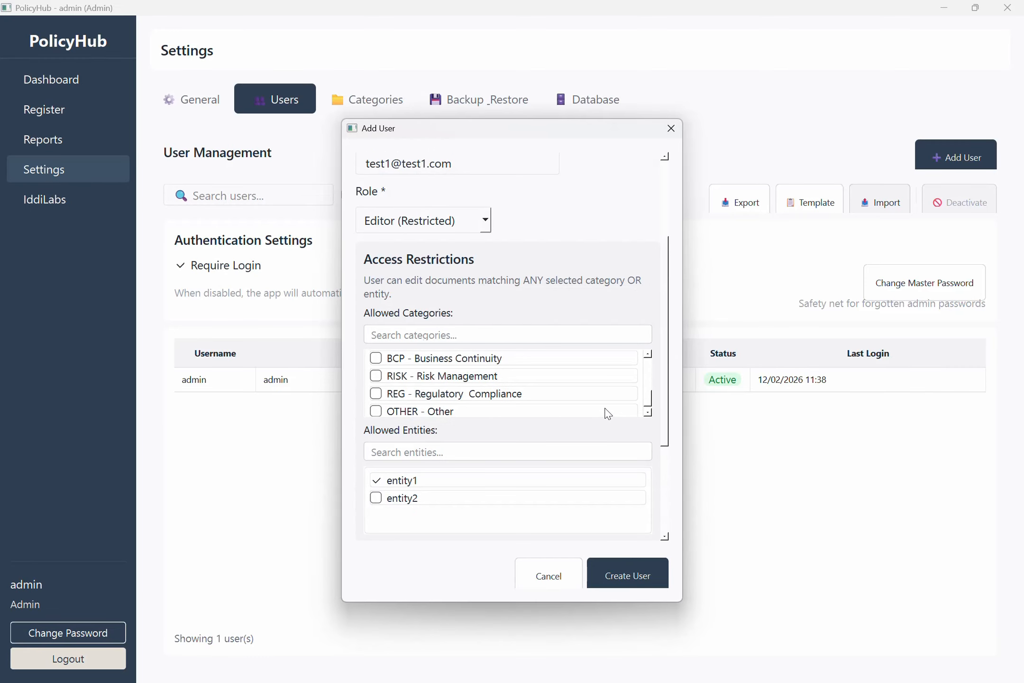
click(637, 584)
click(518, 406)
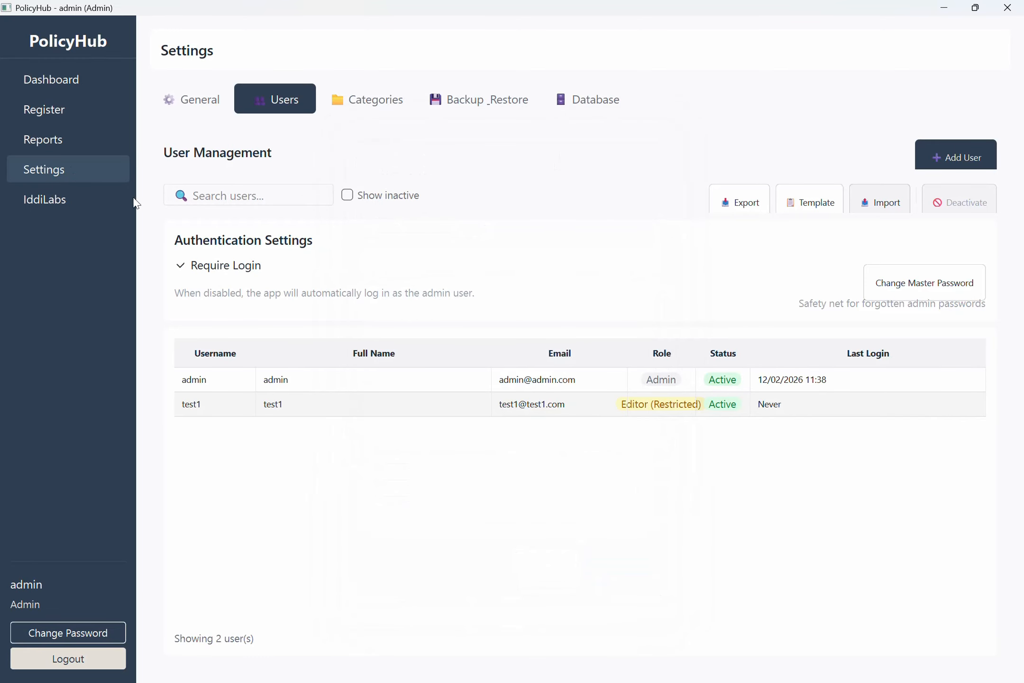
Save the user import template and view it in Calc.
click(811, 195)
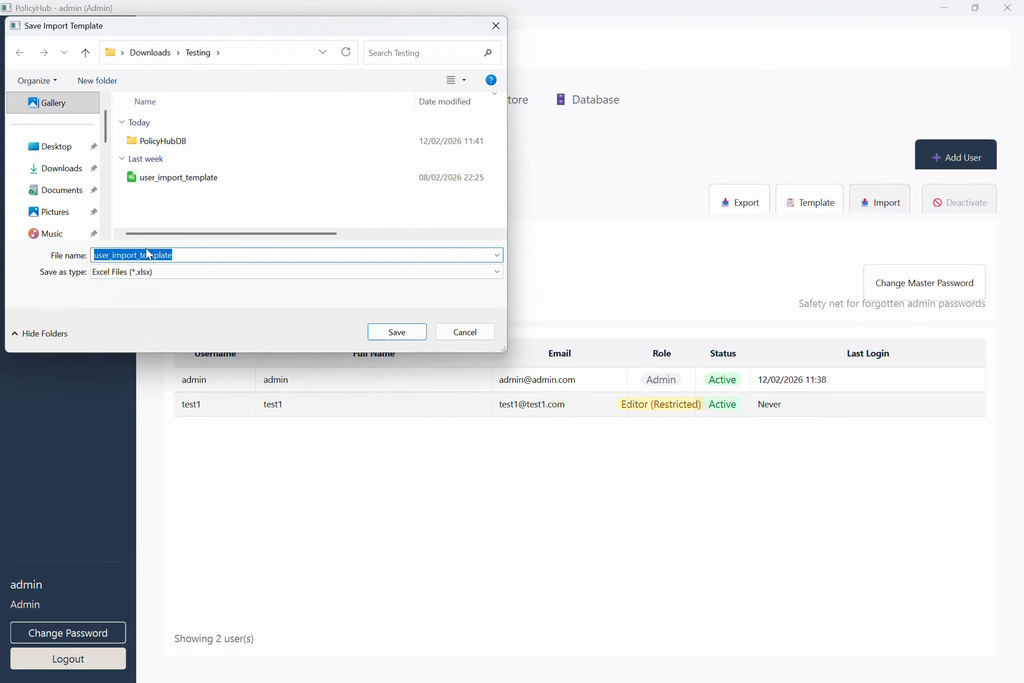
key(Escape)
key(alt+Tab)
key(alt+Tab)
key(alt+Tab)
key(alt+Tab)
key(alt+Tab)
key(alt+Tab)
key(alt+Tab)
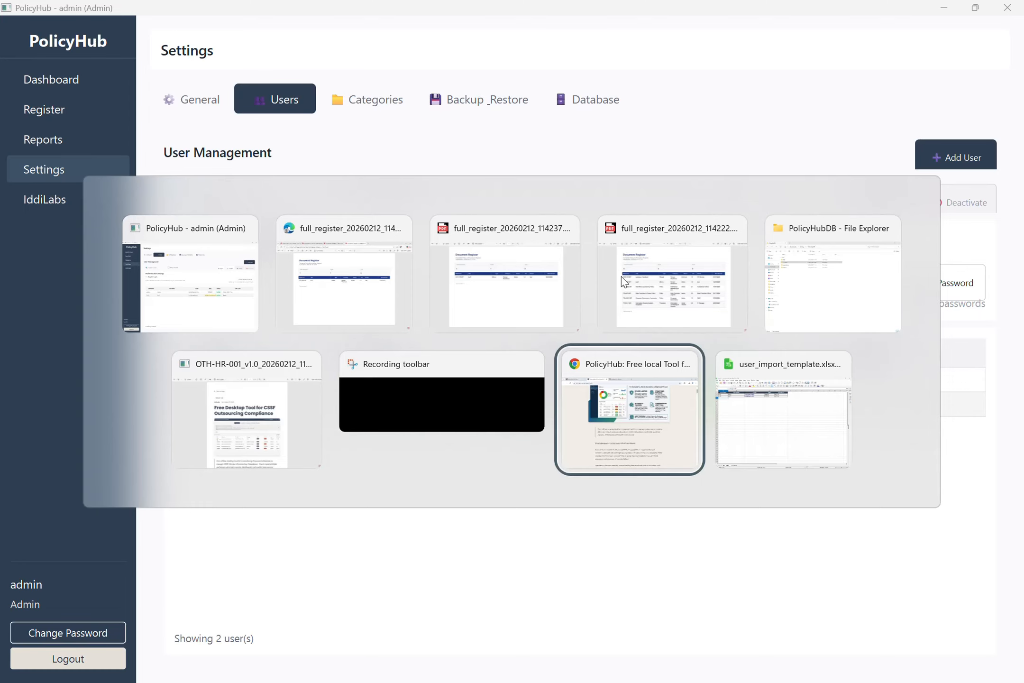
key(alt+Tab)
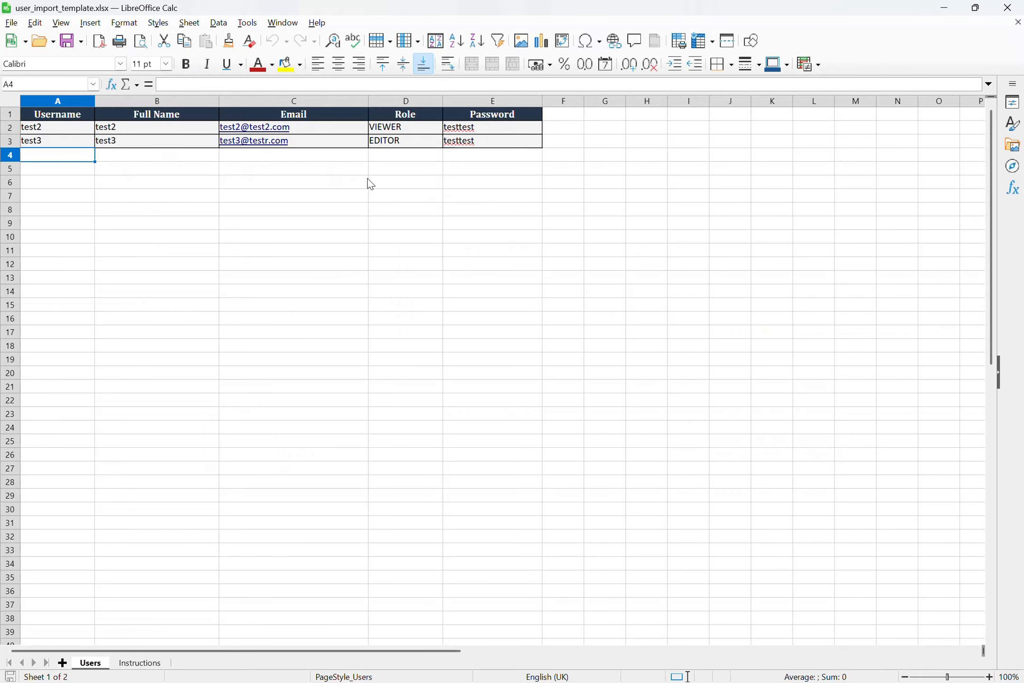
Import test2 (Viewer) and test3 (Editor) from user_import_template, then list the 11 categories.
click(1016, 7)
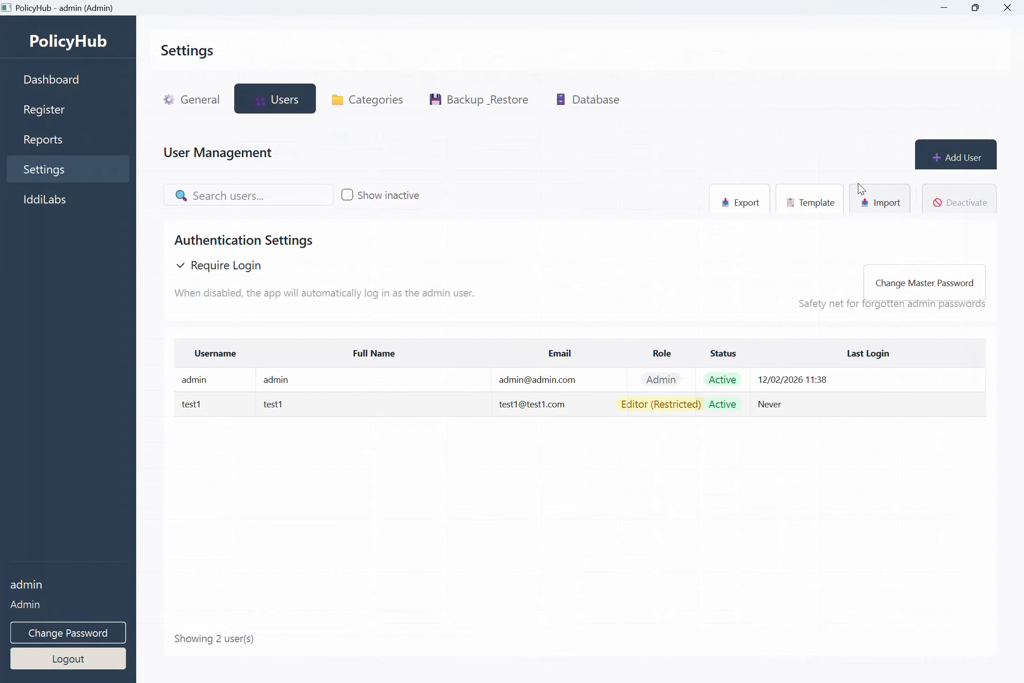
click(878, 193)
double_click(174, 185)
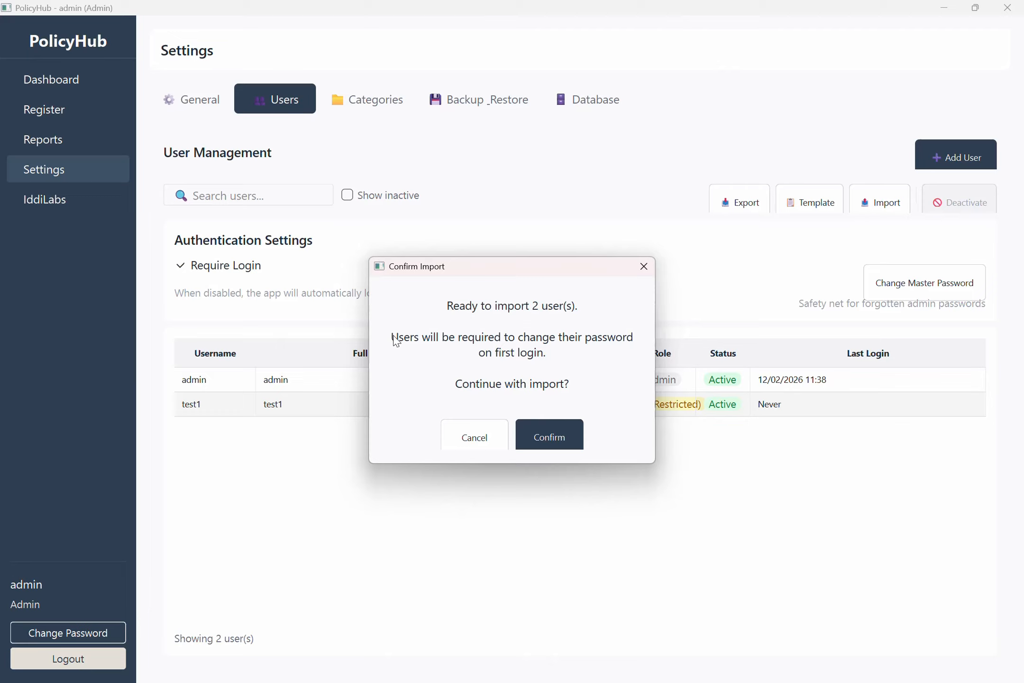
click(553, 443)
click(528, 416)
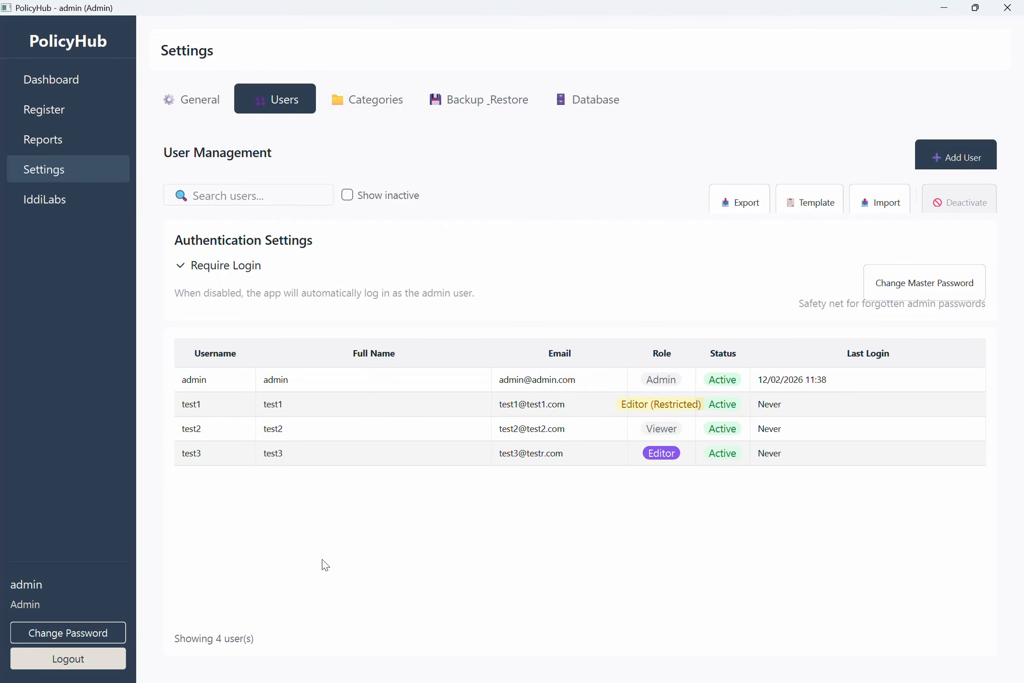
click(334, 114)
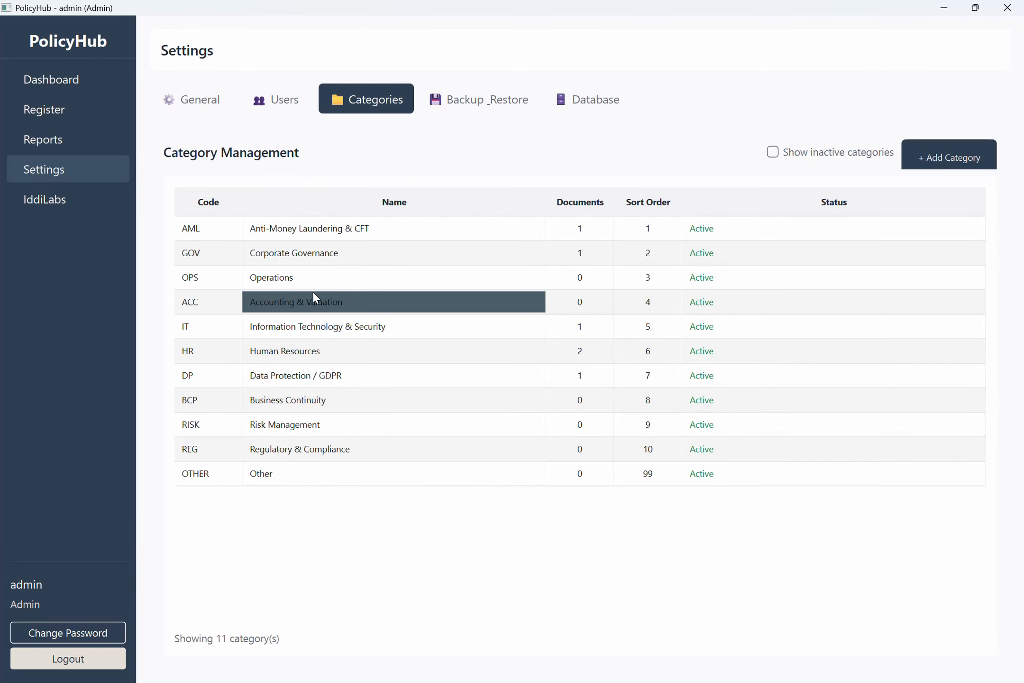
Back up all PolicyHub data to Downloads/Testing as PolicyHub_Backup.zip (1.6 MB).
click(929, 150)
key(Escape)
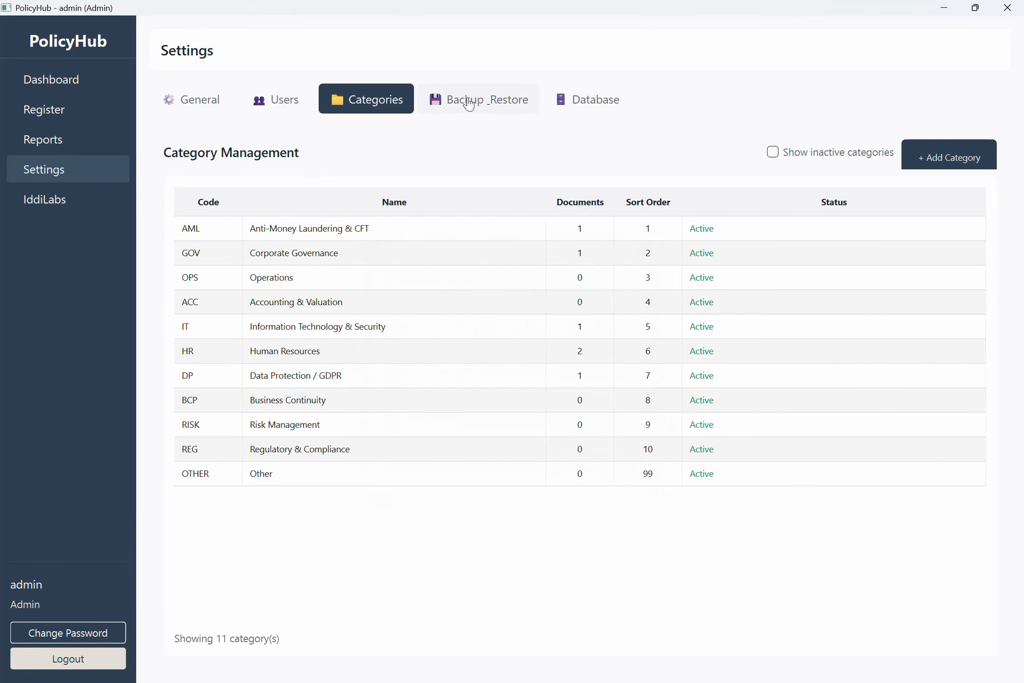
click(469, 104)
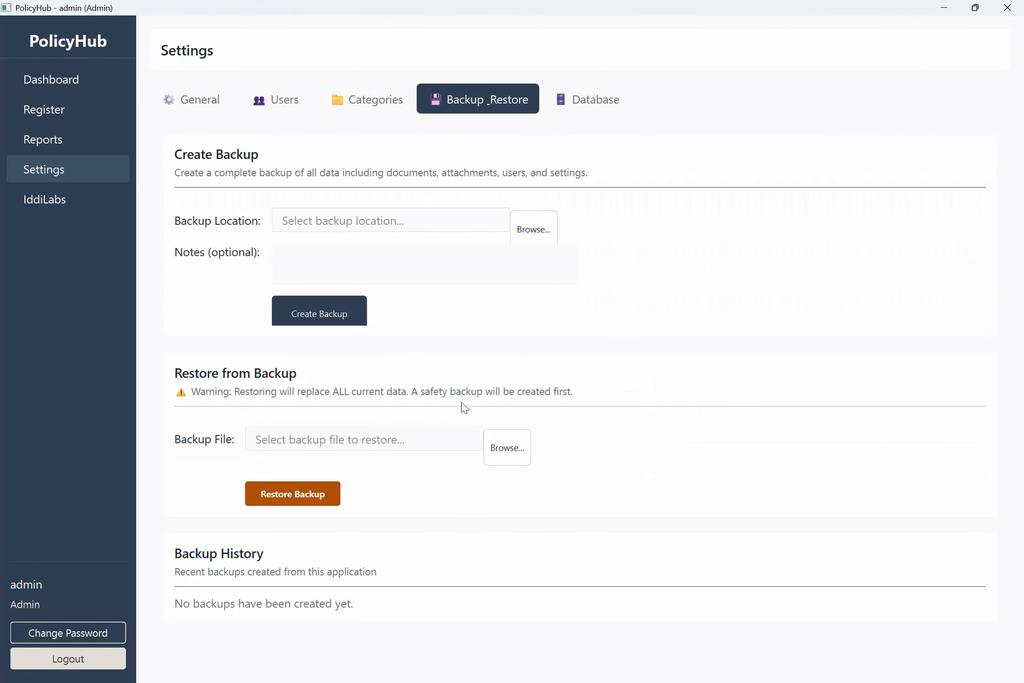
click(547, 225)
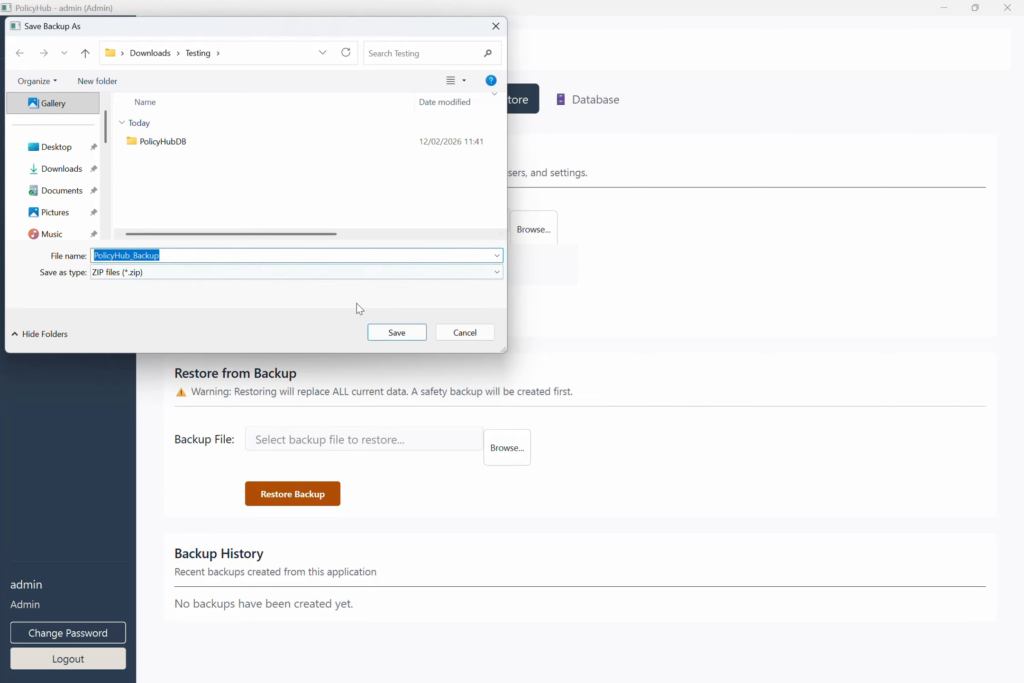
click(384, 341)
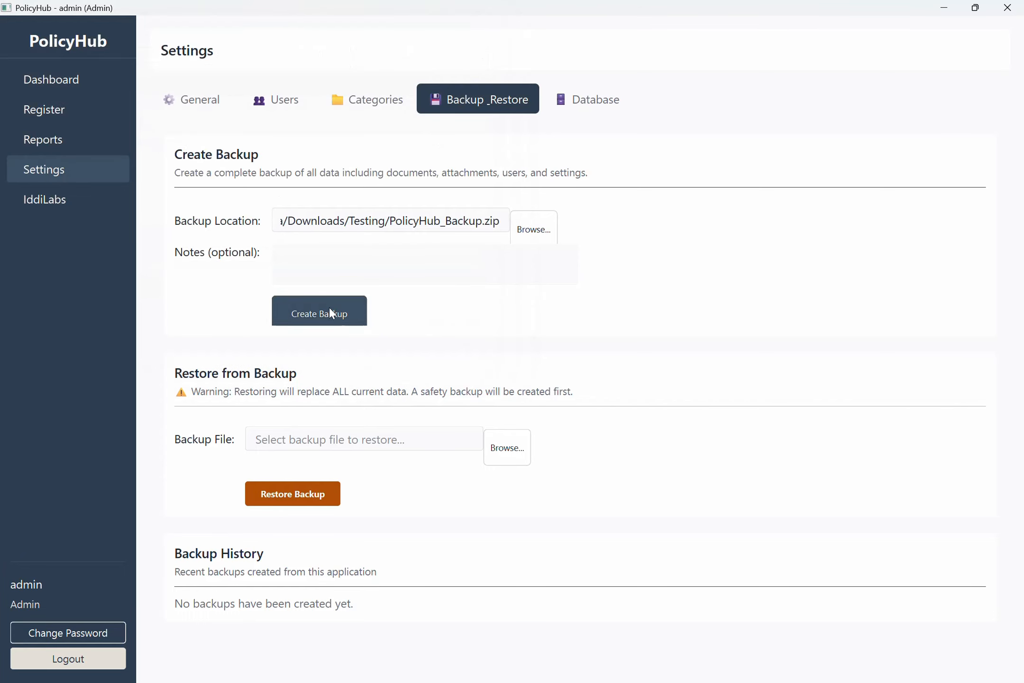
click(329, 309)
click(495, 398)
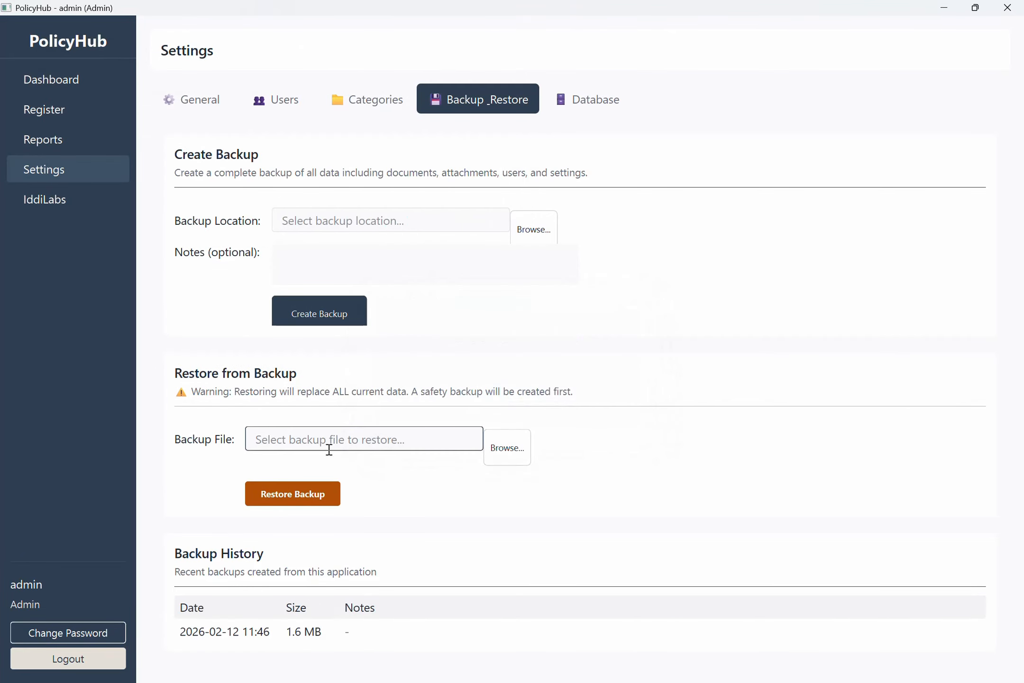
Delete document OTH-HR-001 test1 from the Document Register.
click(99, 91)
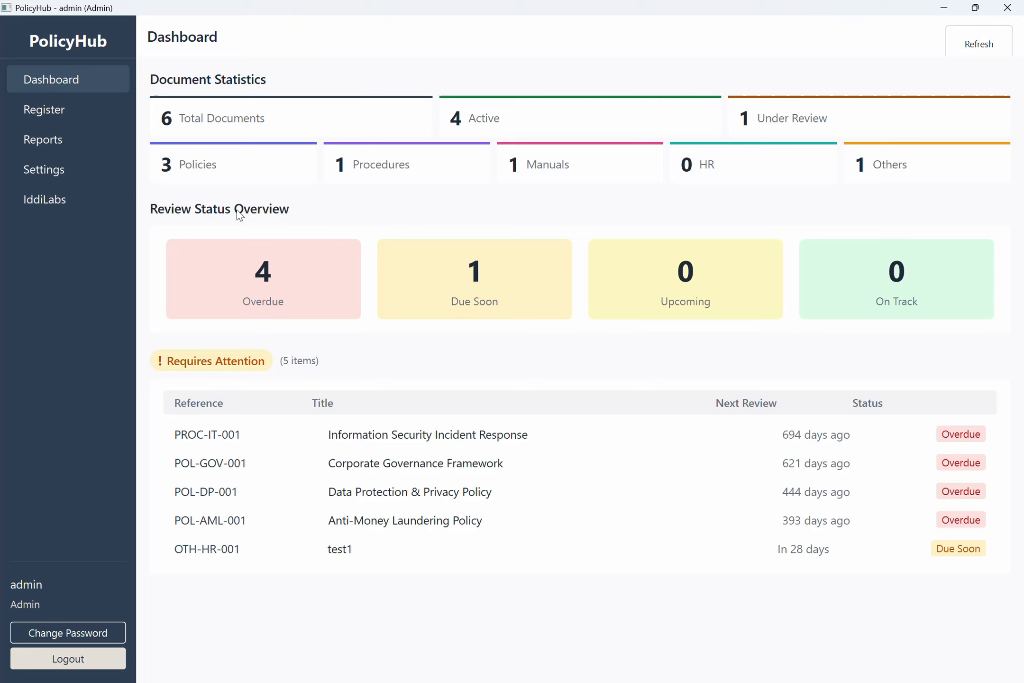
click(100, 115)
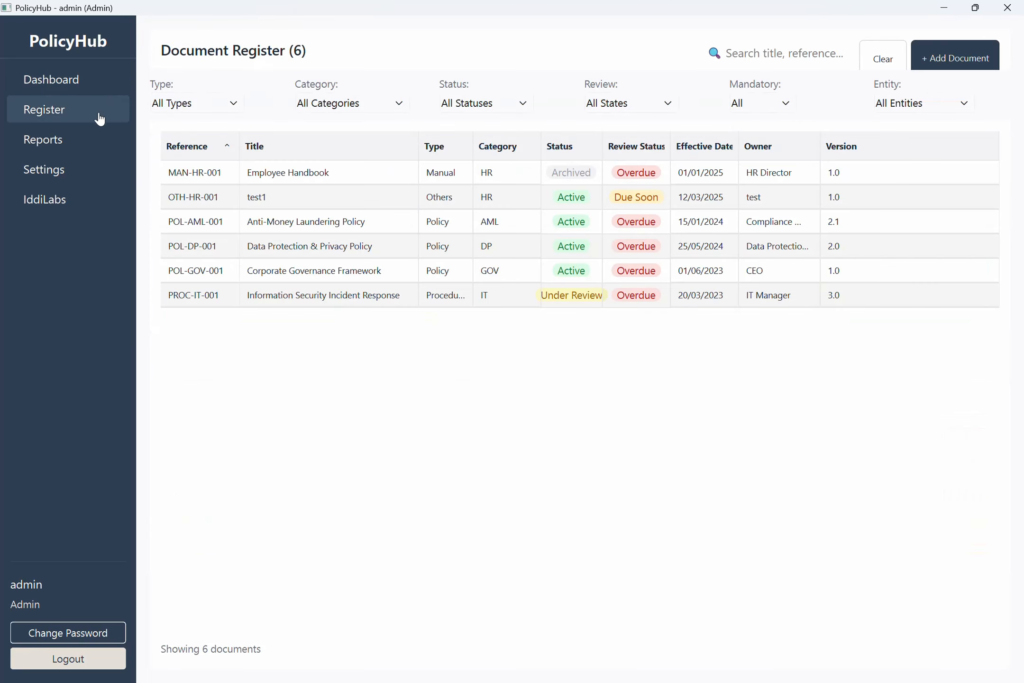
click(233, 199)
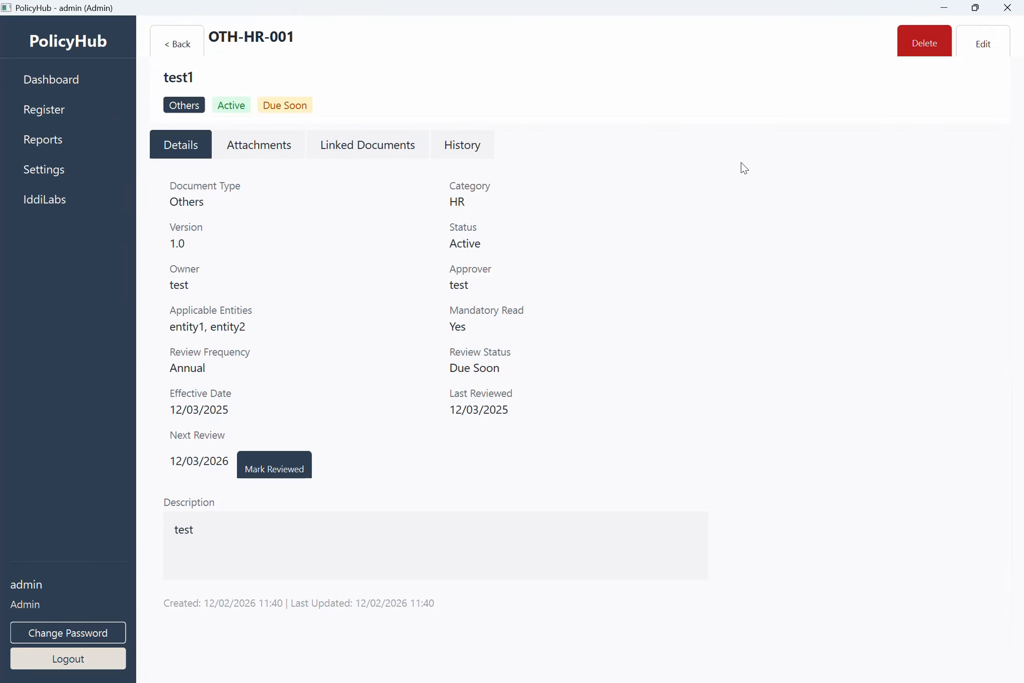
click(933, 48)
click(564, 411)
click(518, 400)
click(57, 110)
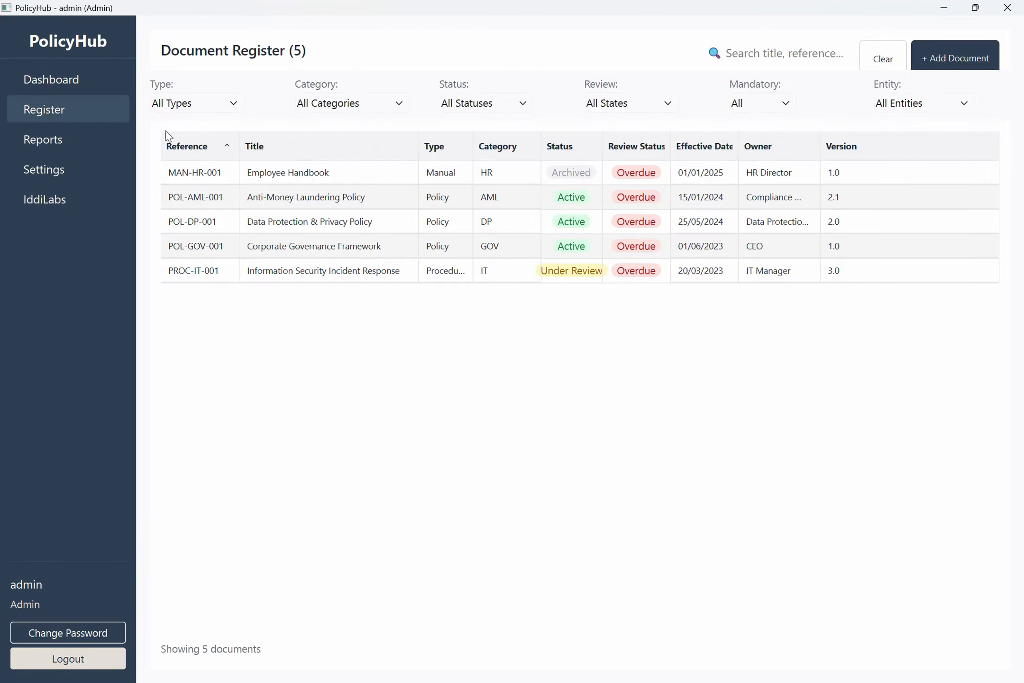
Restore all data from PolicyHub_Backup.zip, replacing the current data.
click(71, 171)
click(507, 448)
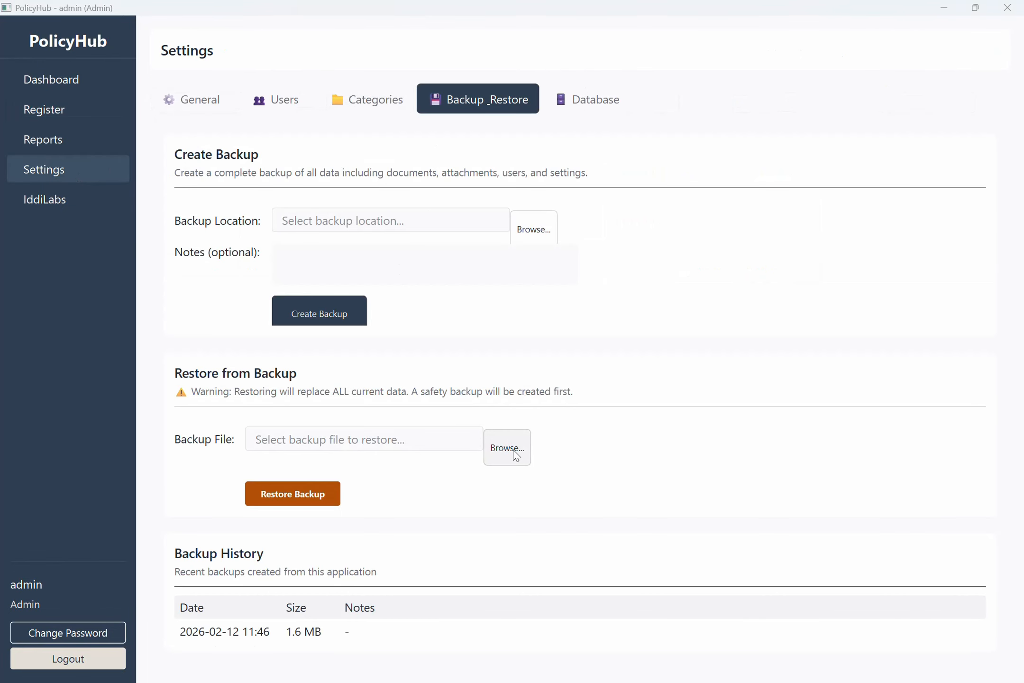
double_click(256, 144)
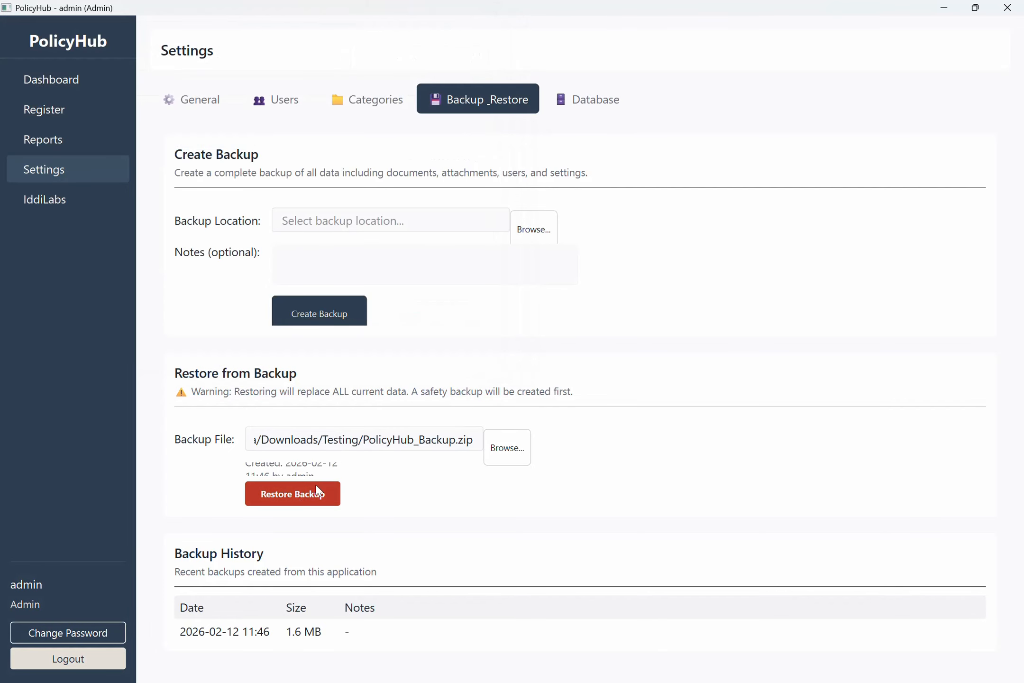
click(293, 494)
click(565, 447)
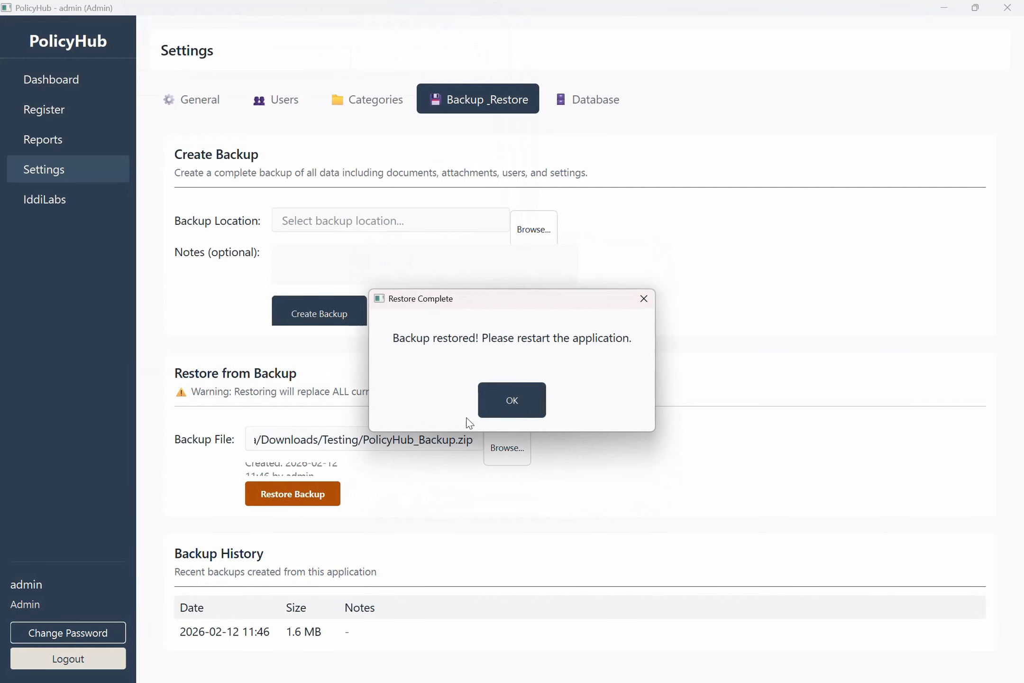
click(512, 408)
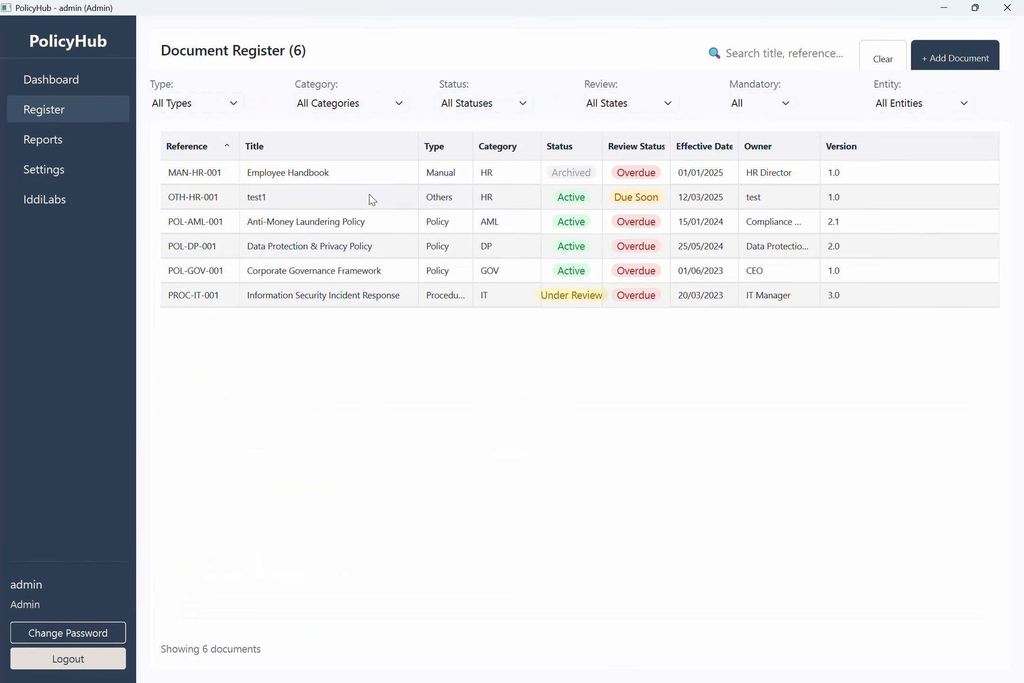
key(alt+Tab)
key(Tab)
key(Tab)
key(Tab)
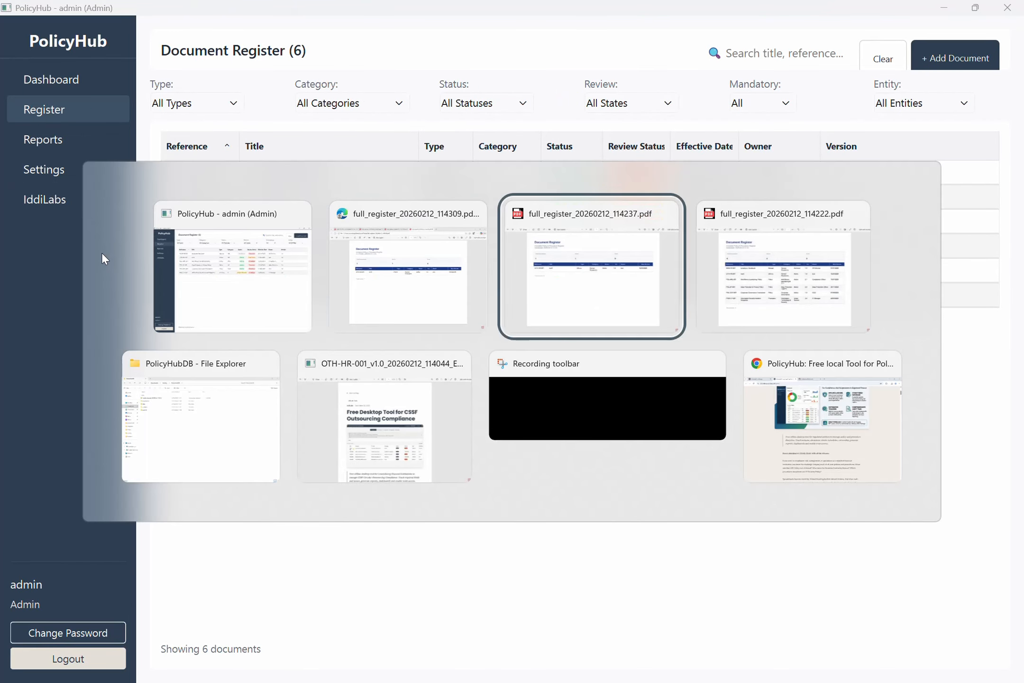
key(alt+Left)
key(alt+Left)
key(alt+Left)
key(alt+Left)
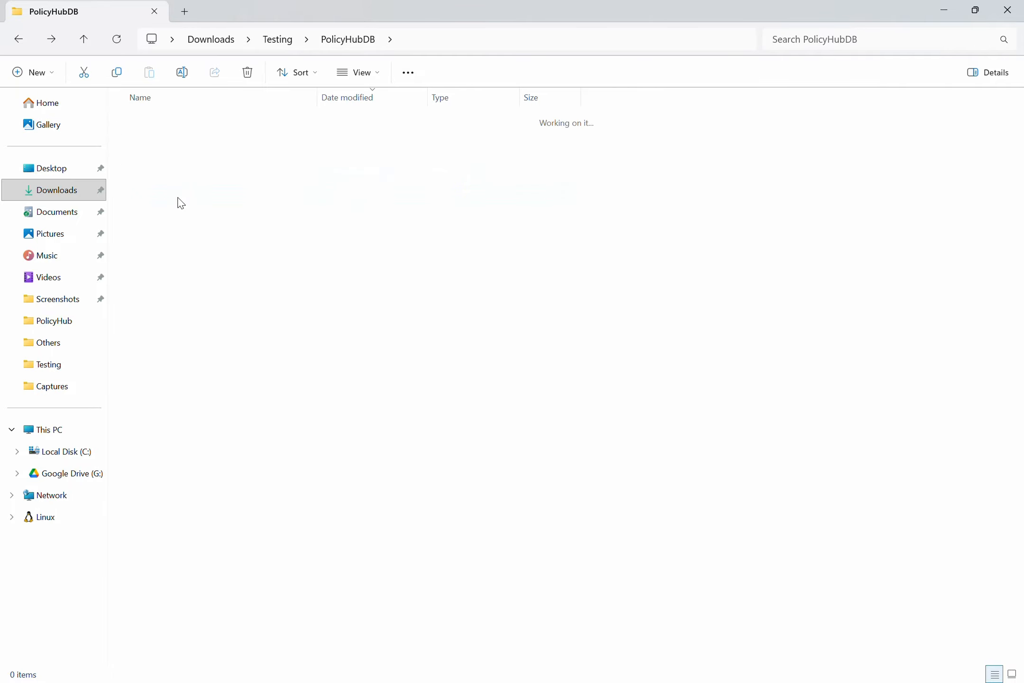
key(alt+Right)
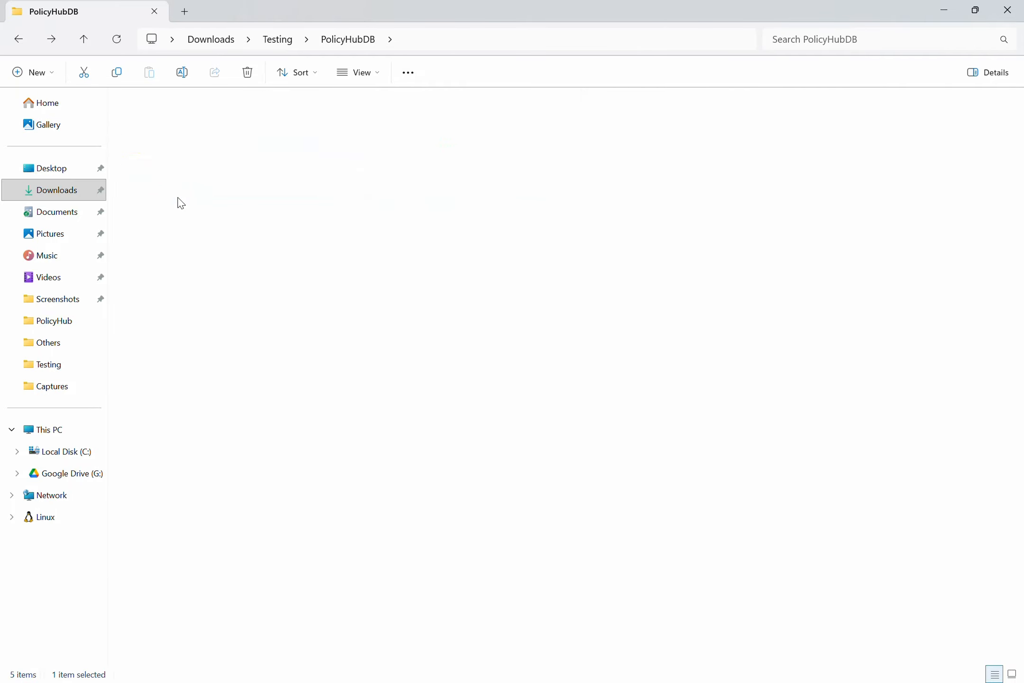
key(alt+Right)
key(alt+Left)
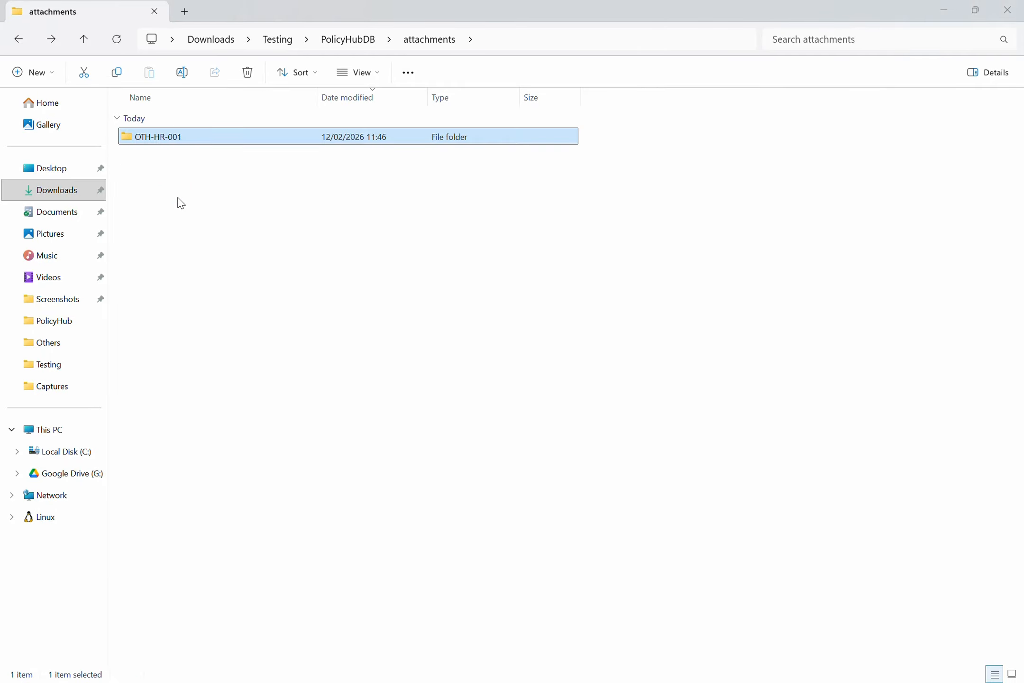
key(alt+Tab)
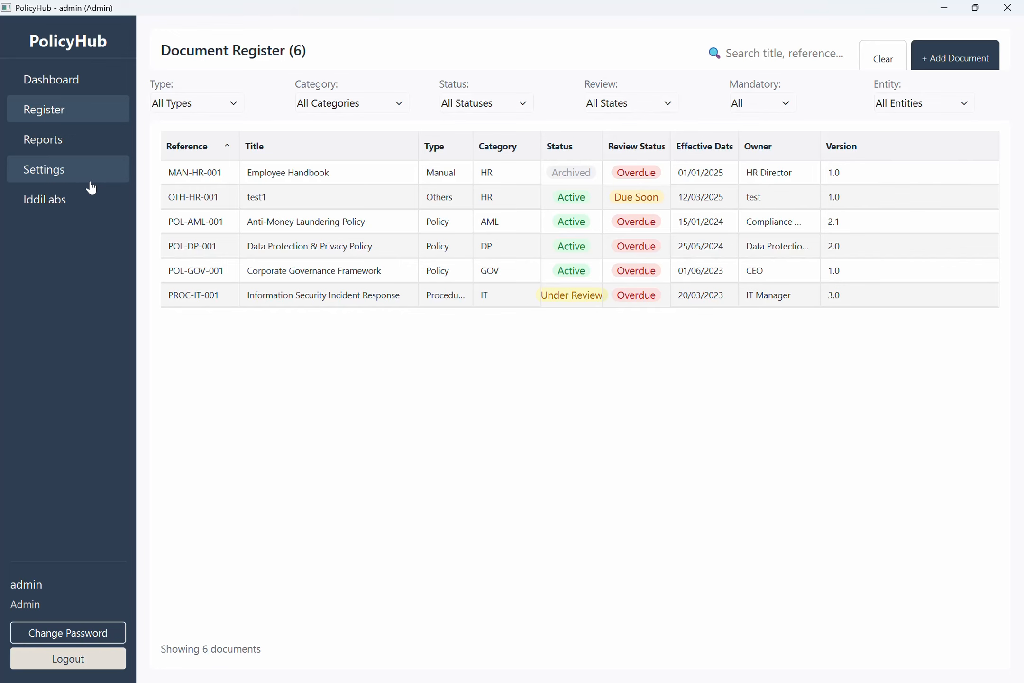
Review the database location and the list of users and roles in Settings.
click(75, 179)
click(575, 113)
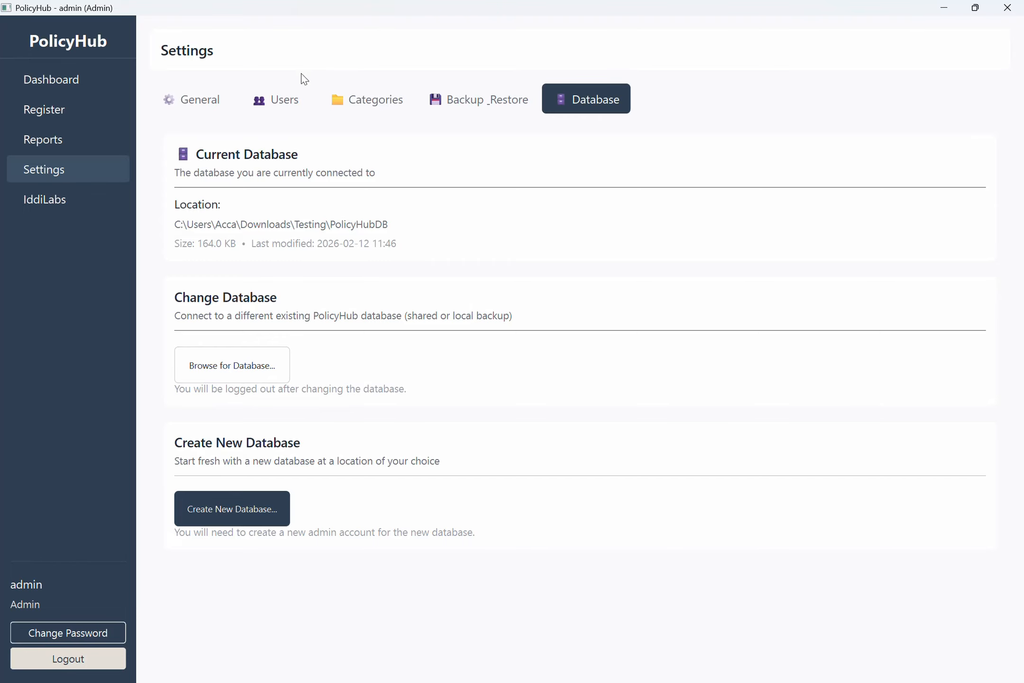
click(287, 108)
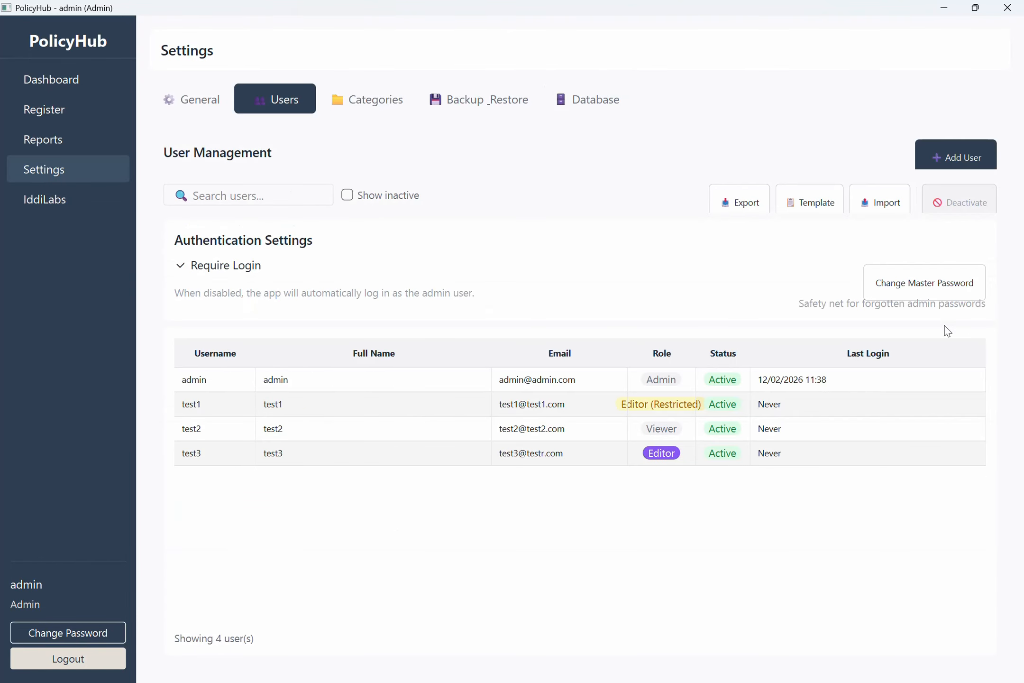
Log out of admin and sign in as the restricted editor account.
click(68, 658)
text(test1)
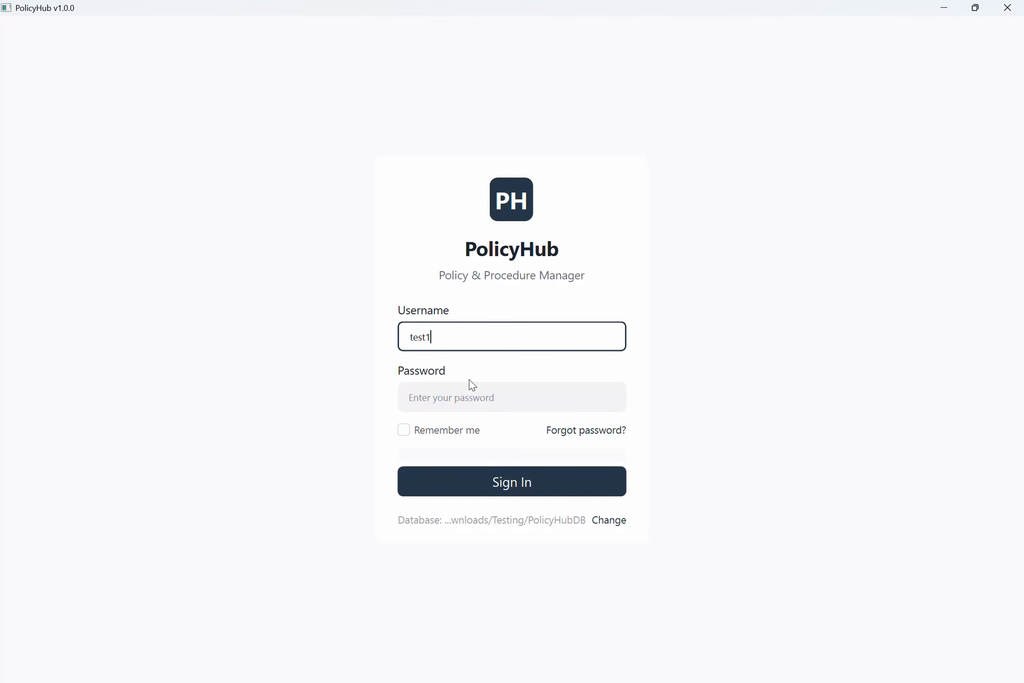
key(Tab)
text(••••••••••)
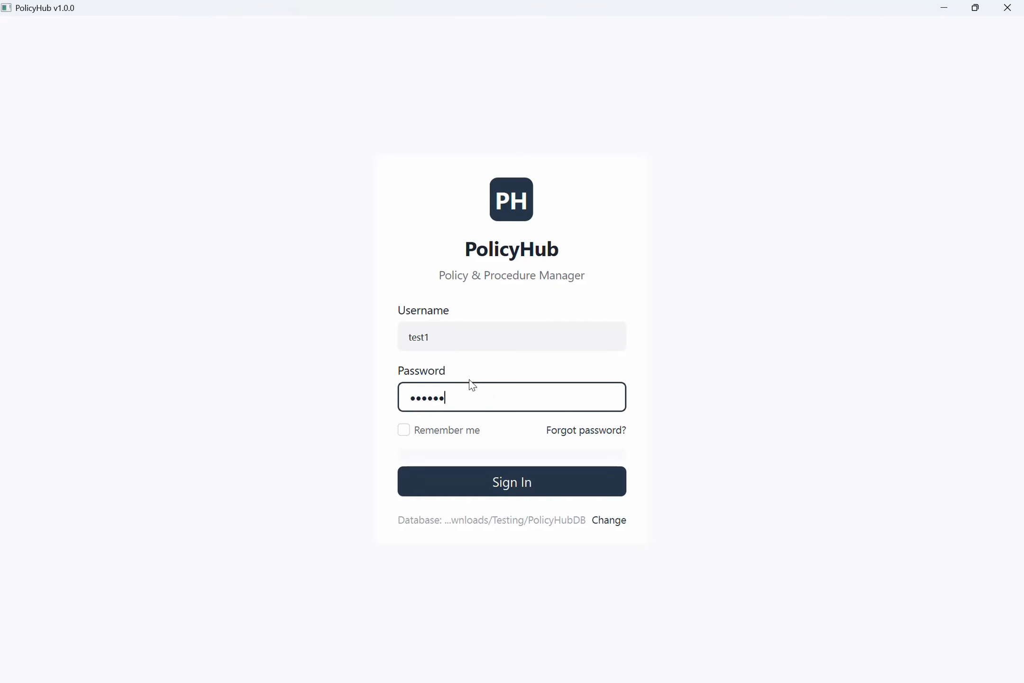
key(Return)
Set and confirm a new password for the restricted editor.
text(••••••••)
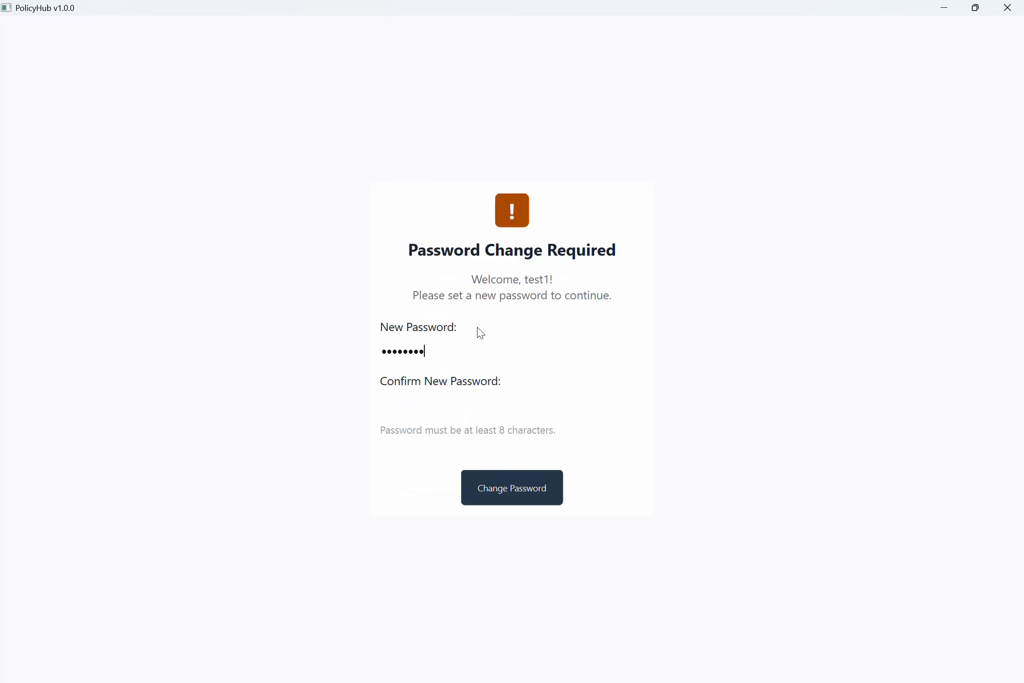
key(Tab)
text(••••••••)
key(Return)
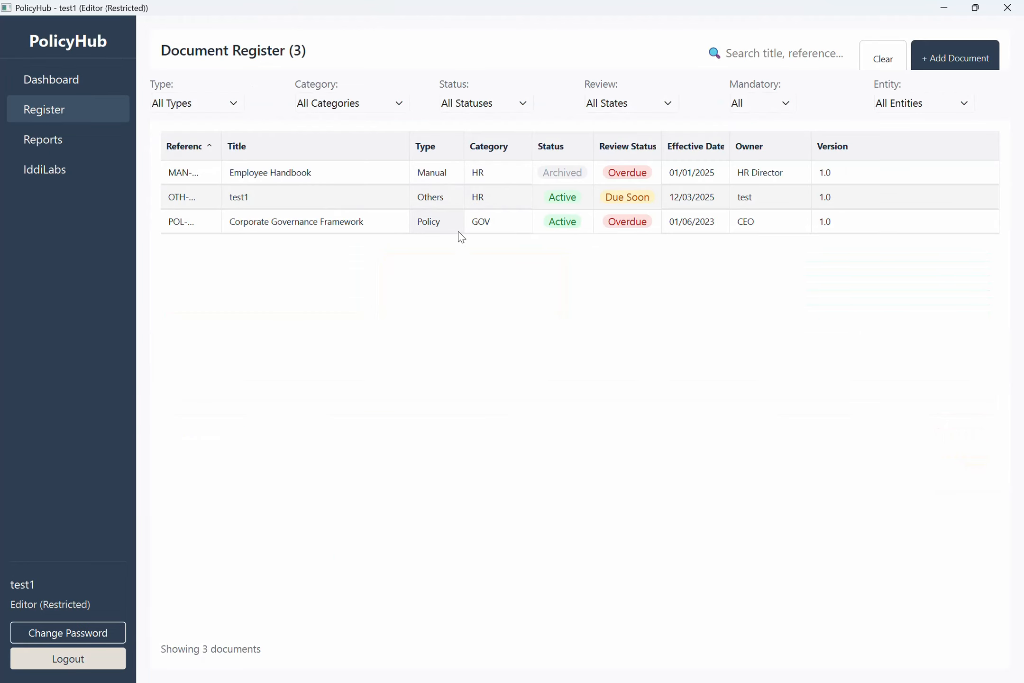
Upload user_import_template.xlsx as an attachment to POL-GOV-001 Corporate Governance Framework.
double_click(364, 228)
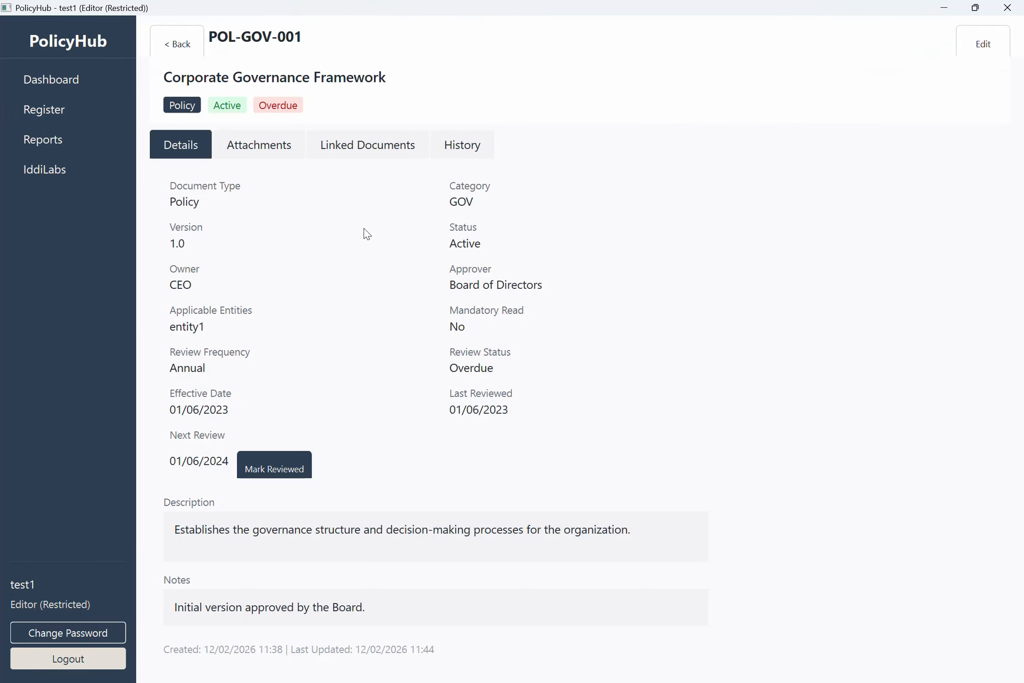
click(256, 149)
click(953, 200)
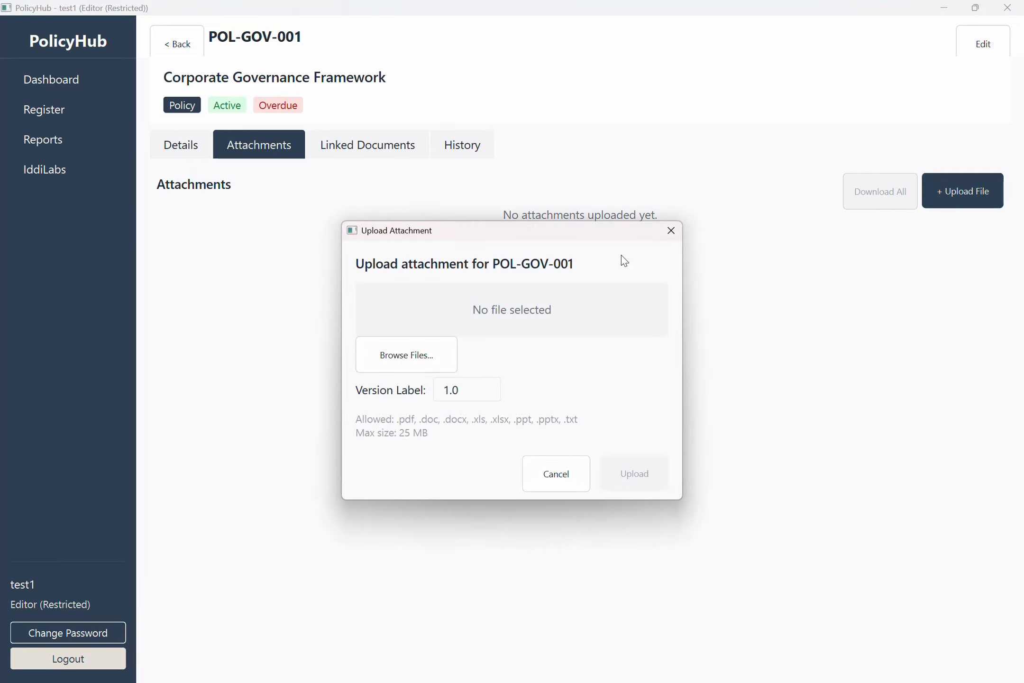
click(385, 359)
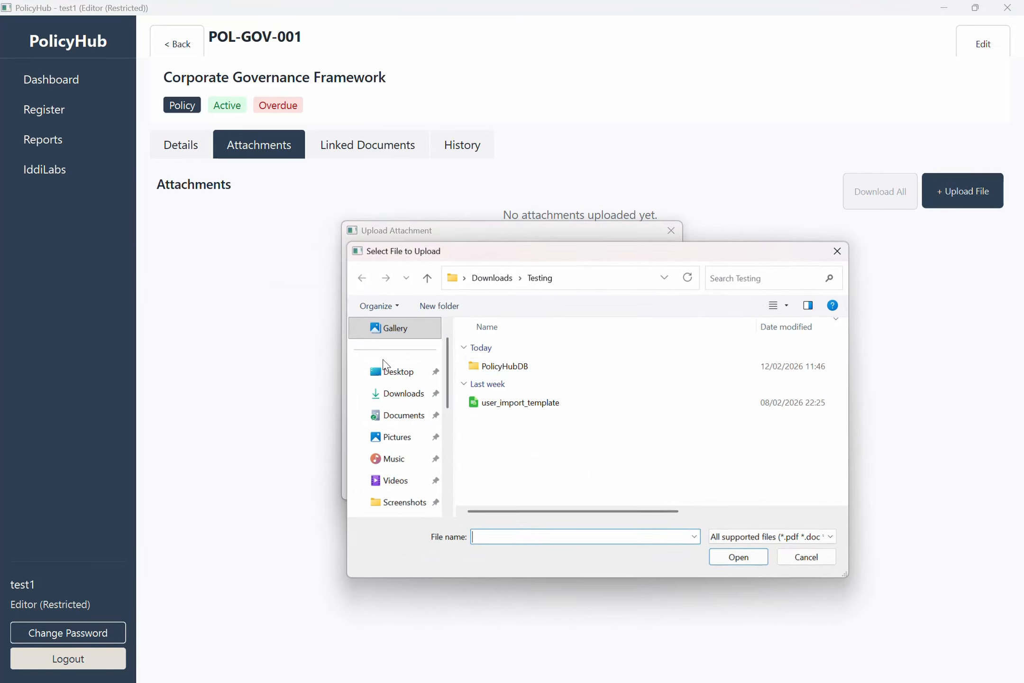
click(501, 412)
double_click(501, 412)
click(630, 472)
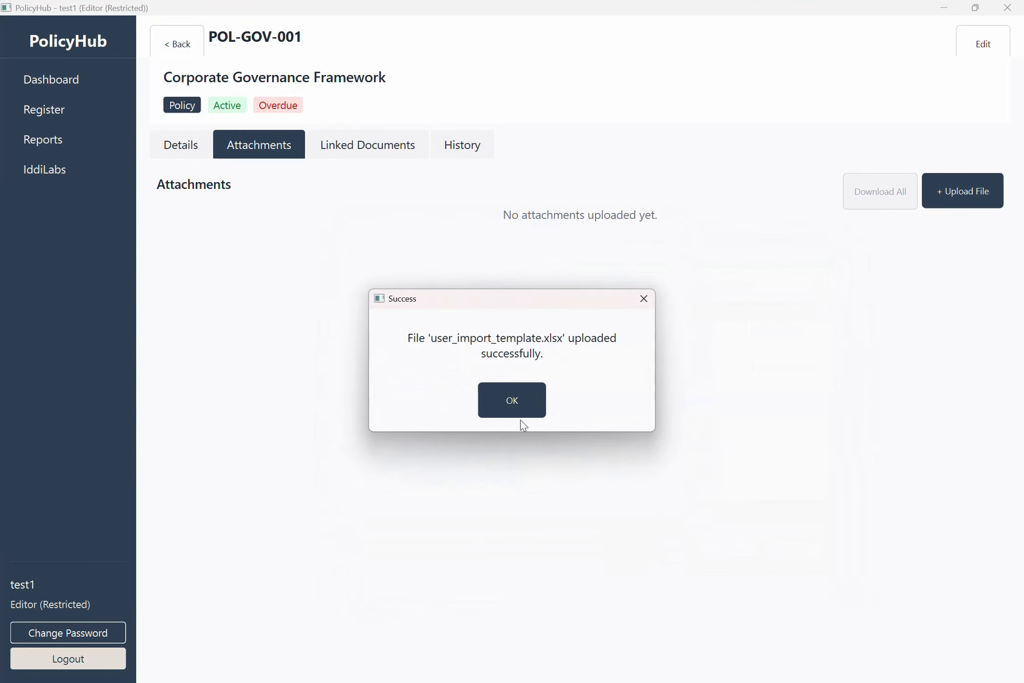
click(518, 407)
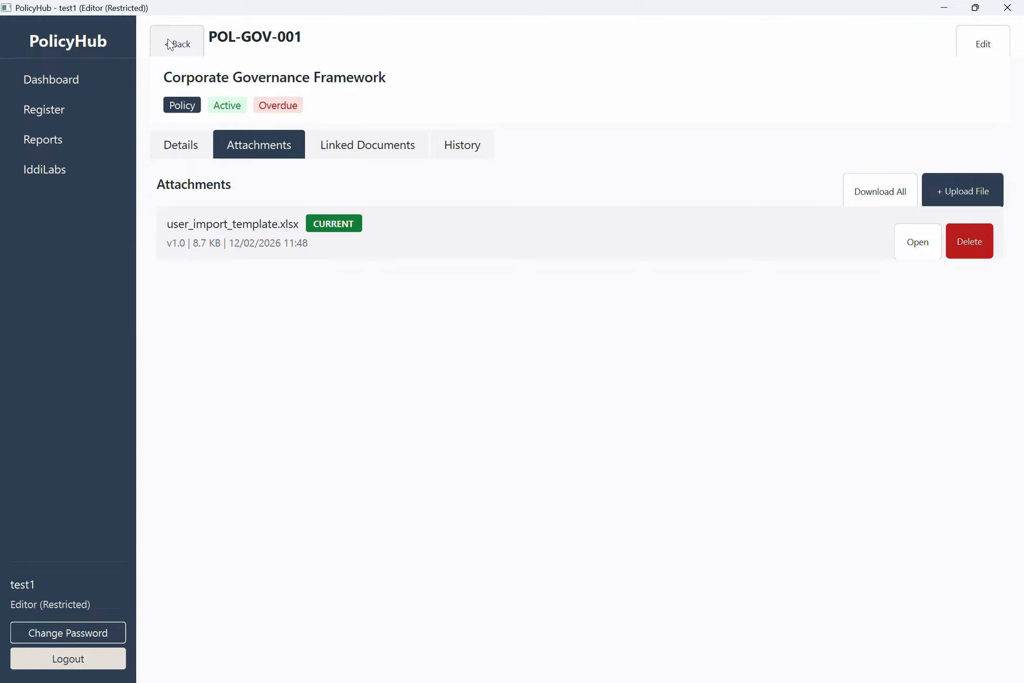
Delete the uploaded attachment, then go to the Who is IddiLabs? page.
click(978, 252)
click(562, 421)
click(514, 401)
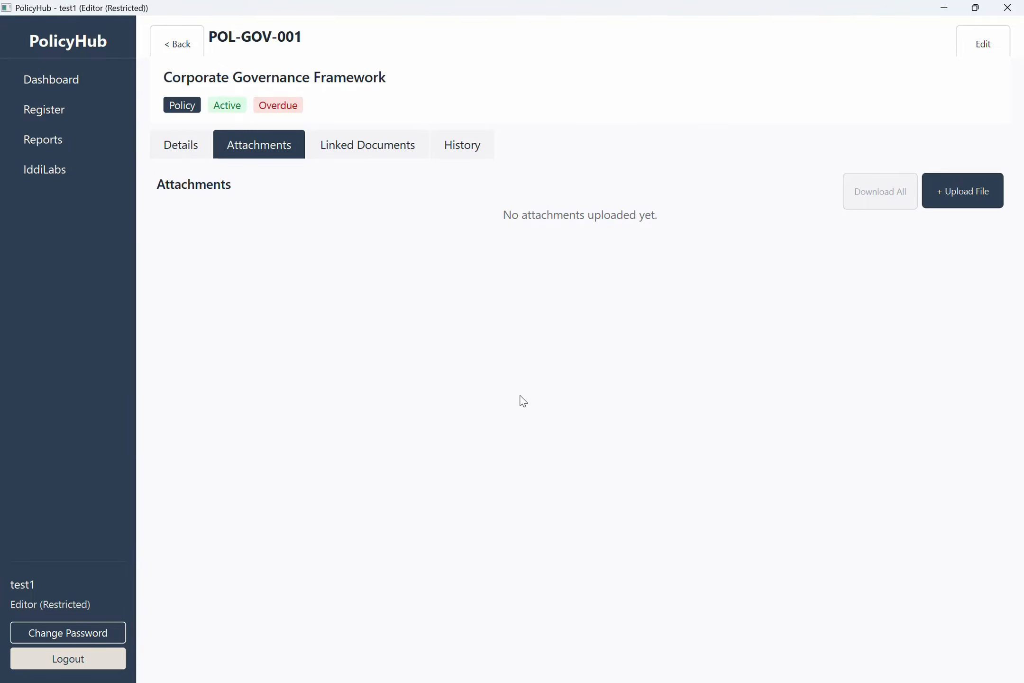
click(69, 172)
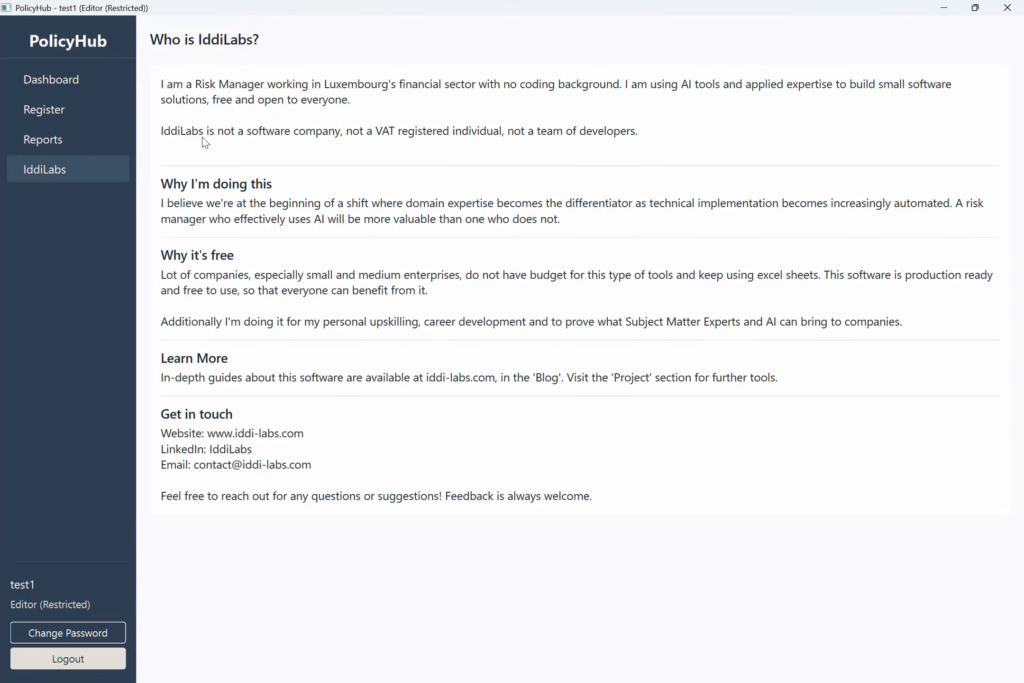